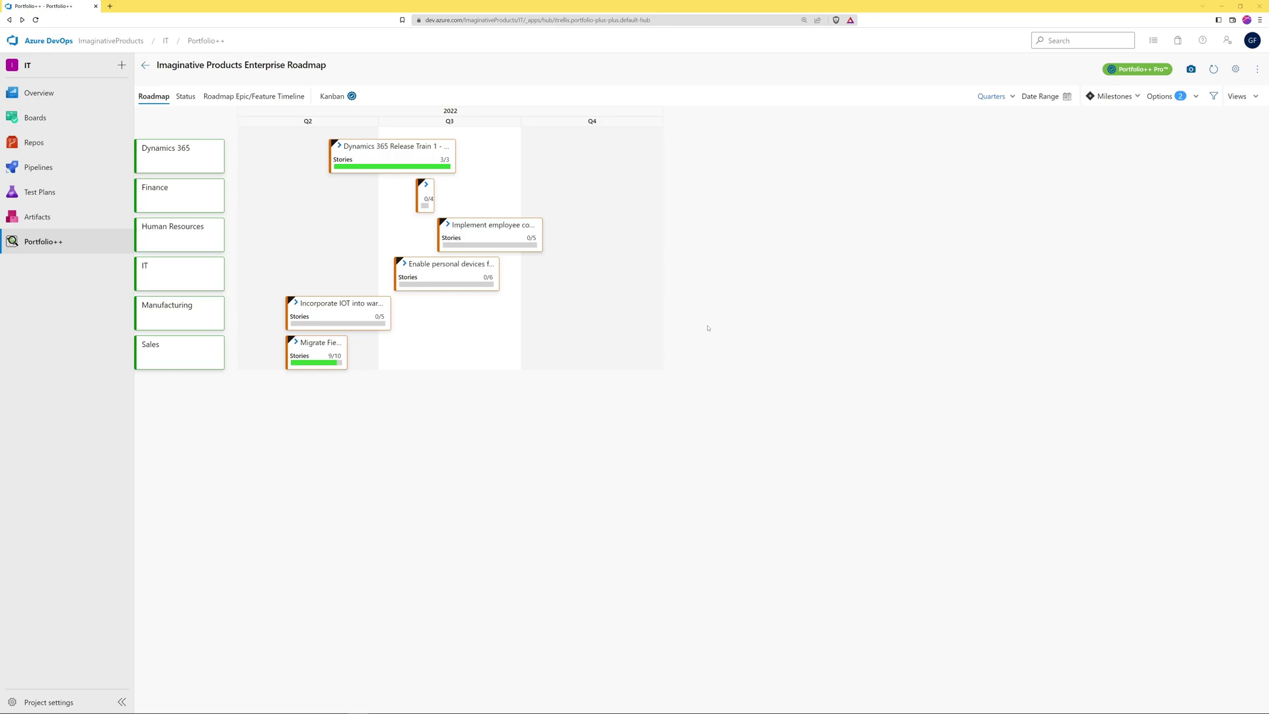
# Step: In Roadmap Settings, check the name and description fields and switch the roadmap to public and back to private
pyautogui.click(1235, 69)
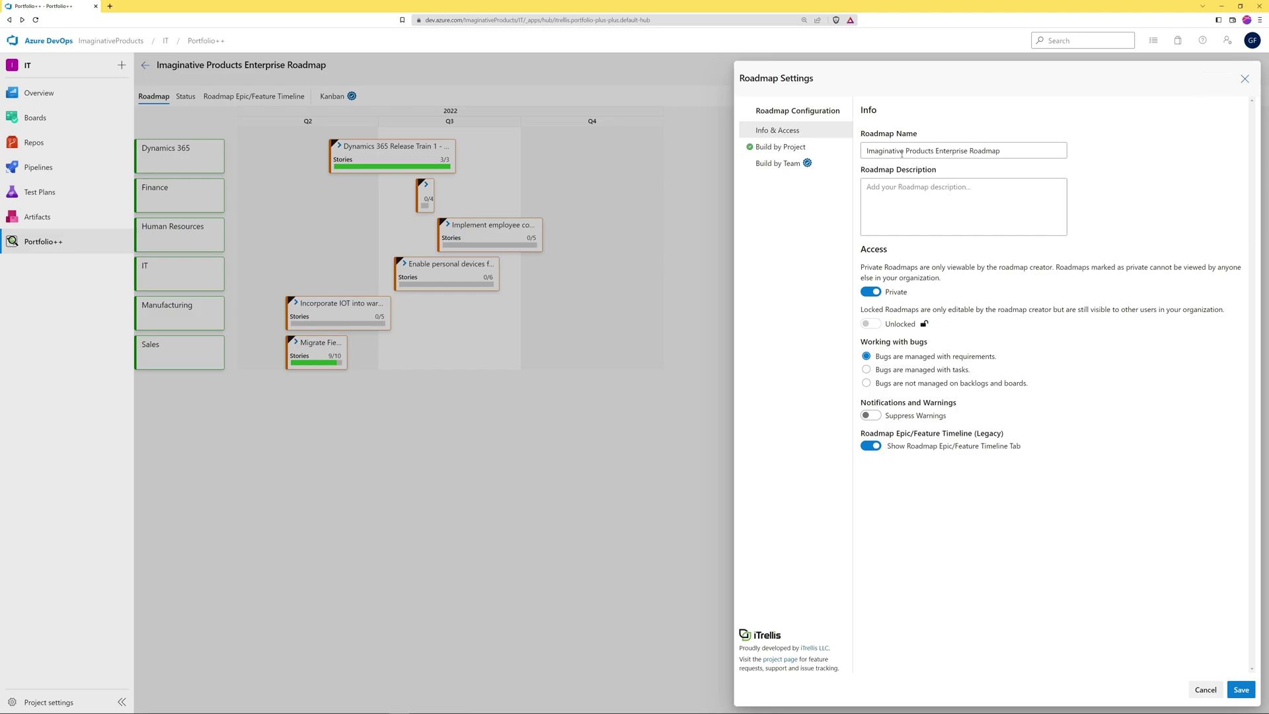
pyautogui.click(889, 151)
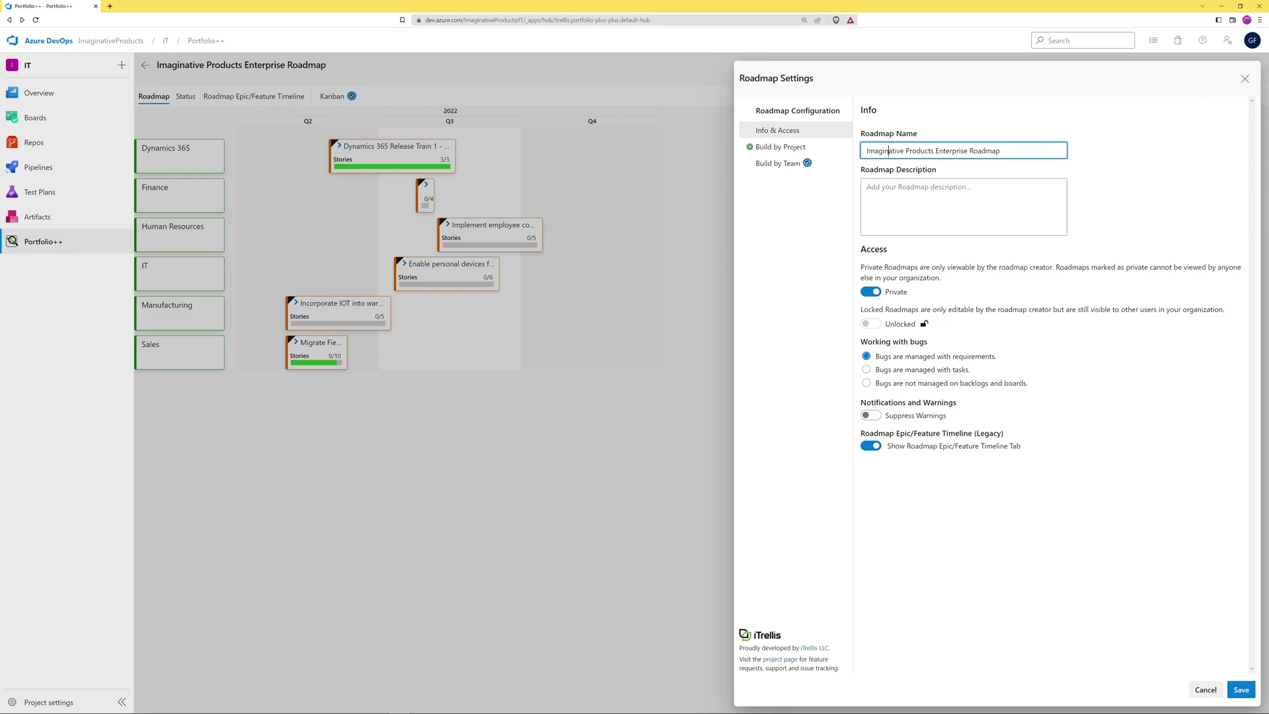
pyautogui.click(888, 186)
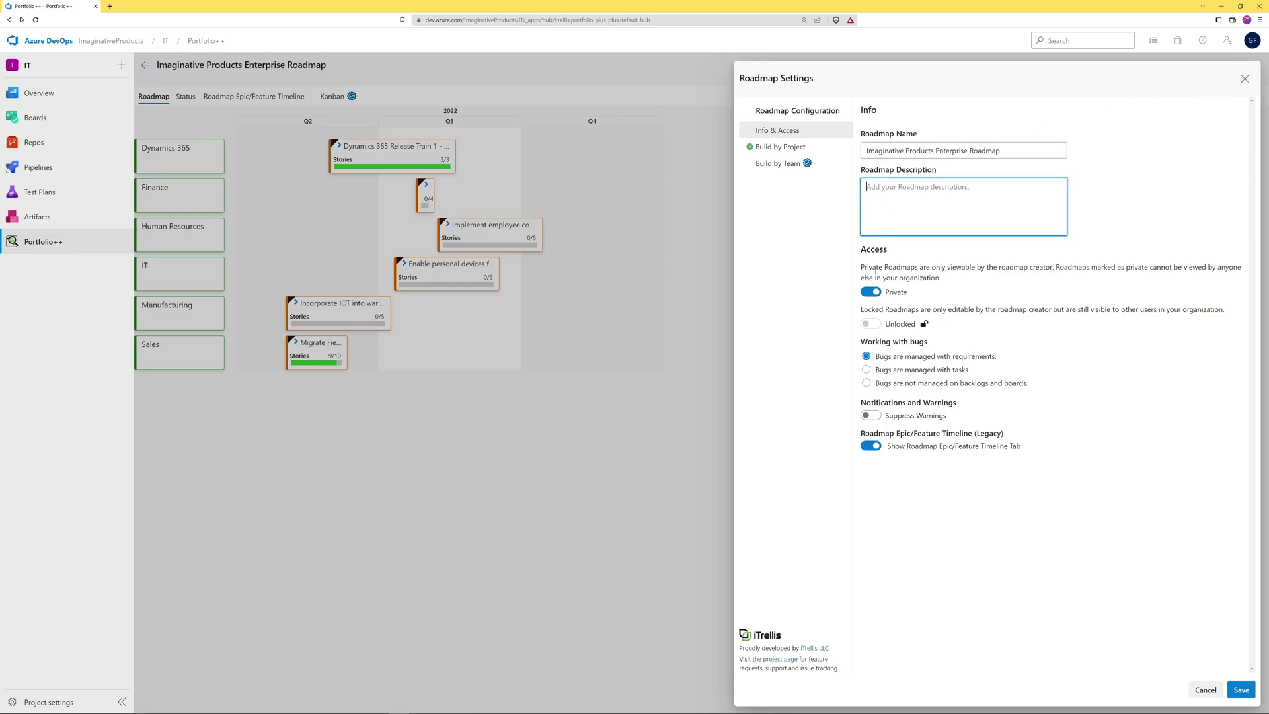
pyautogui.click(872, 294)
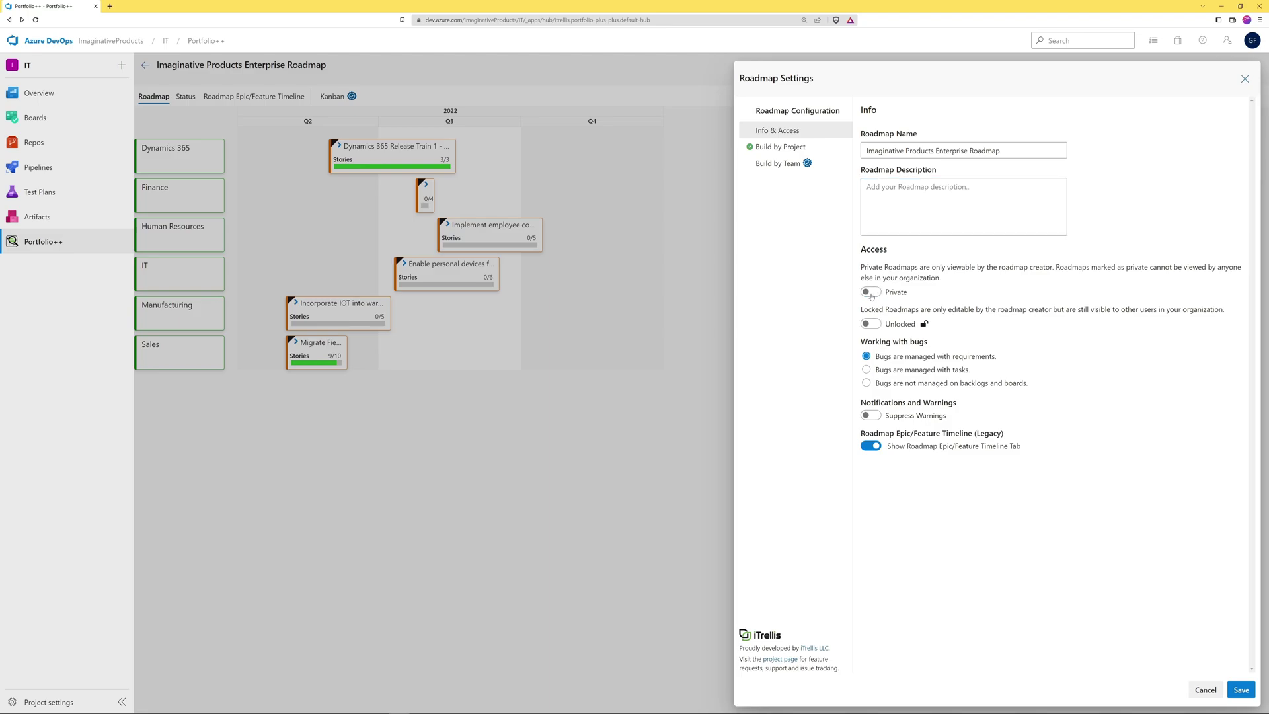
pyautogui.click(872, 295)
# Step: Toggle Suppress Warnings and the Epic/Feature Timeline tab on and off, then choose Build by Project
pyautogui.click(872, 417)
pyautogui.click(872, 420)
pyautogui.click(871, 449)
pyautogui.click(871, 448)
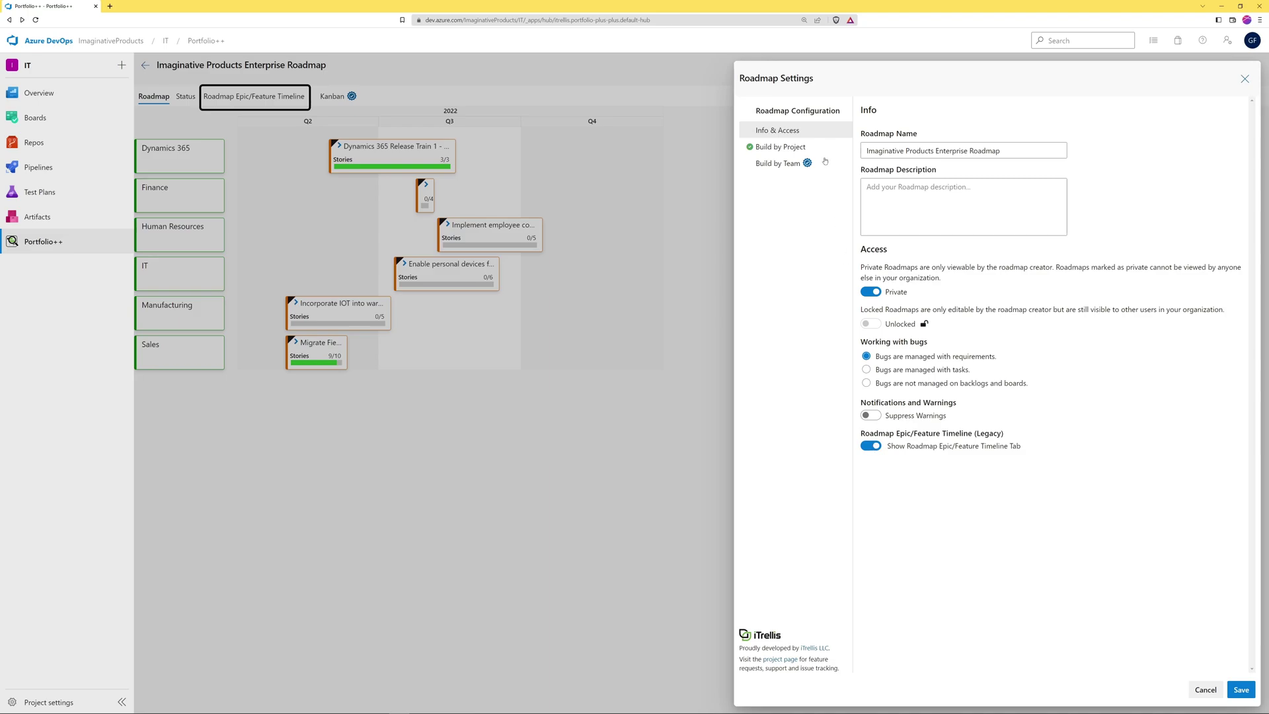
pyautogui.click(798, 148)
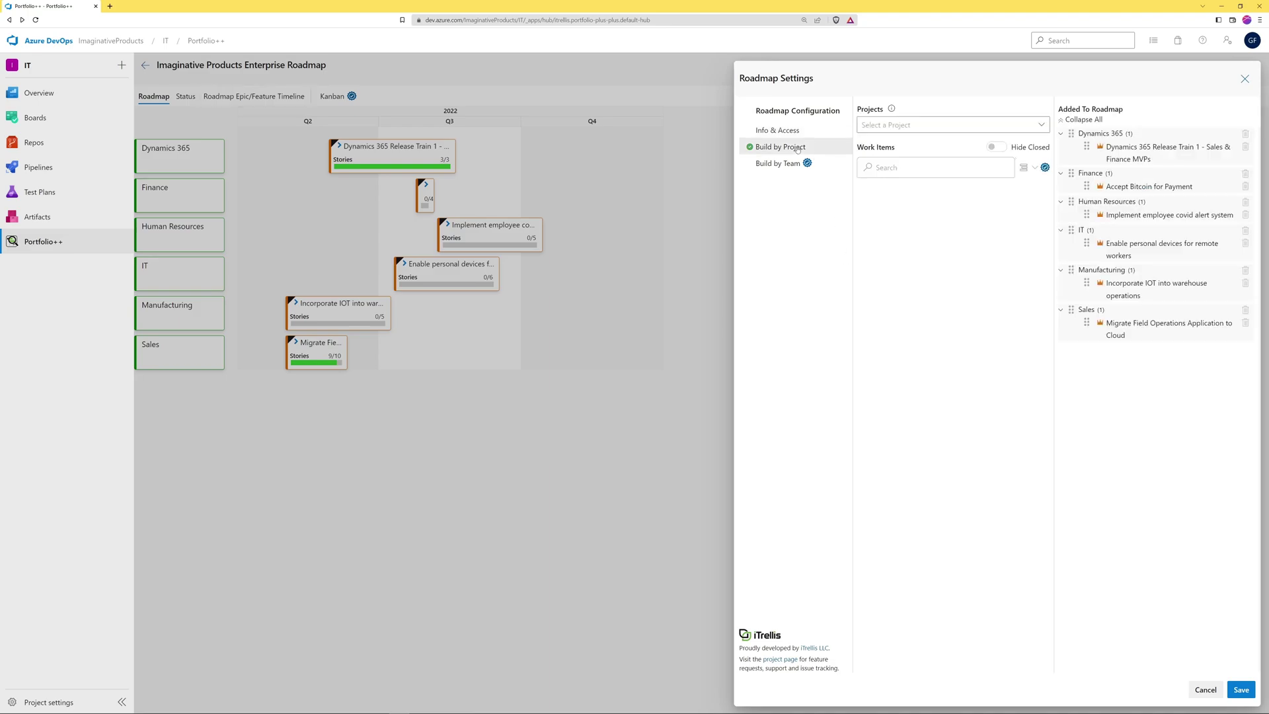
# Step: Open and close the Projects list, then cancel Roadmap Settings without saving
pyautogui.click(1045, 128)
pyautogui.click(1045, 129)
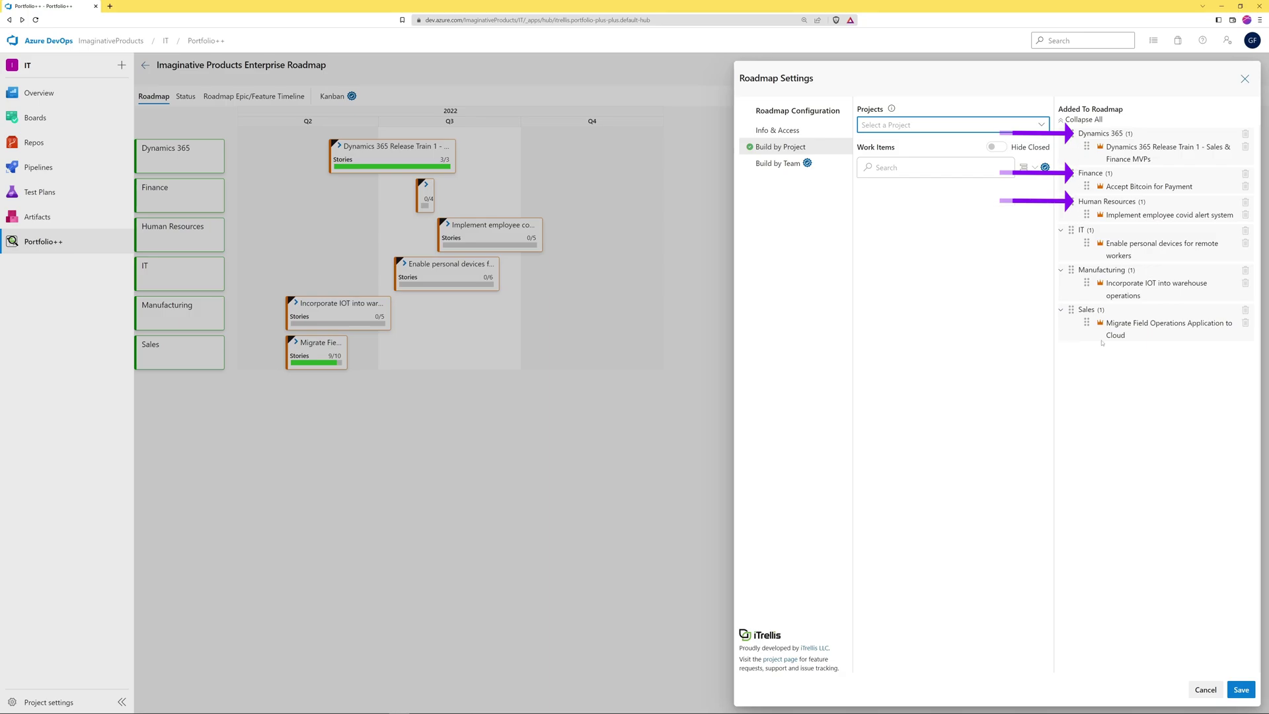
pyautogui.click(1203, 691)
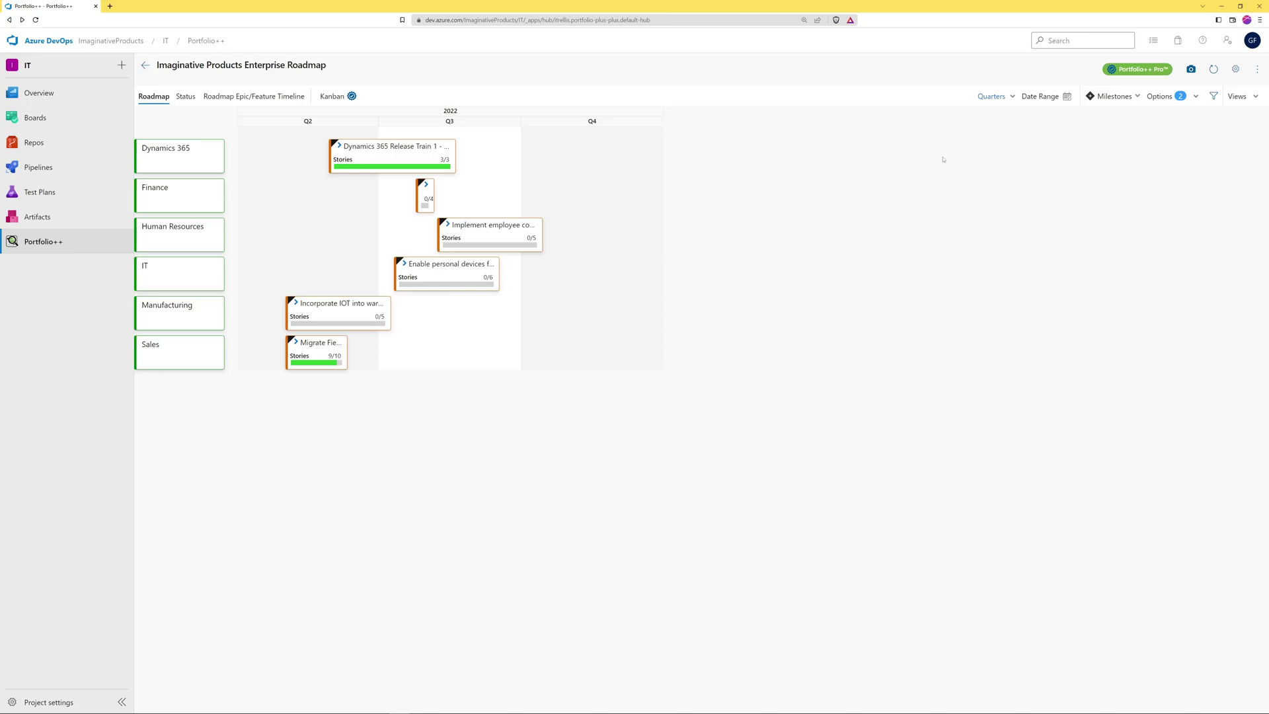
# Step: Switch the timeline scale to Months and apply the date range Aug 1, 2022 – Feb 28, 2023
pyautogui.click(990, 97)
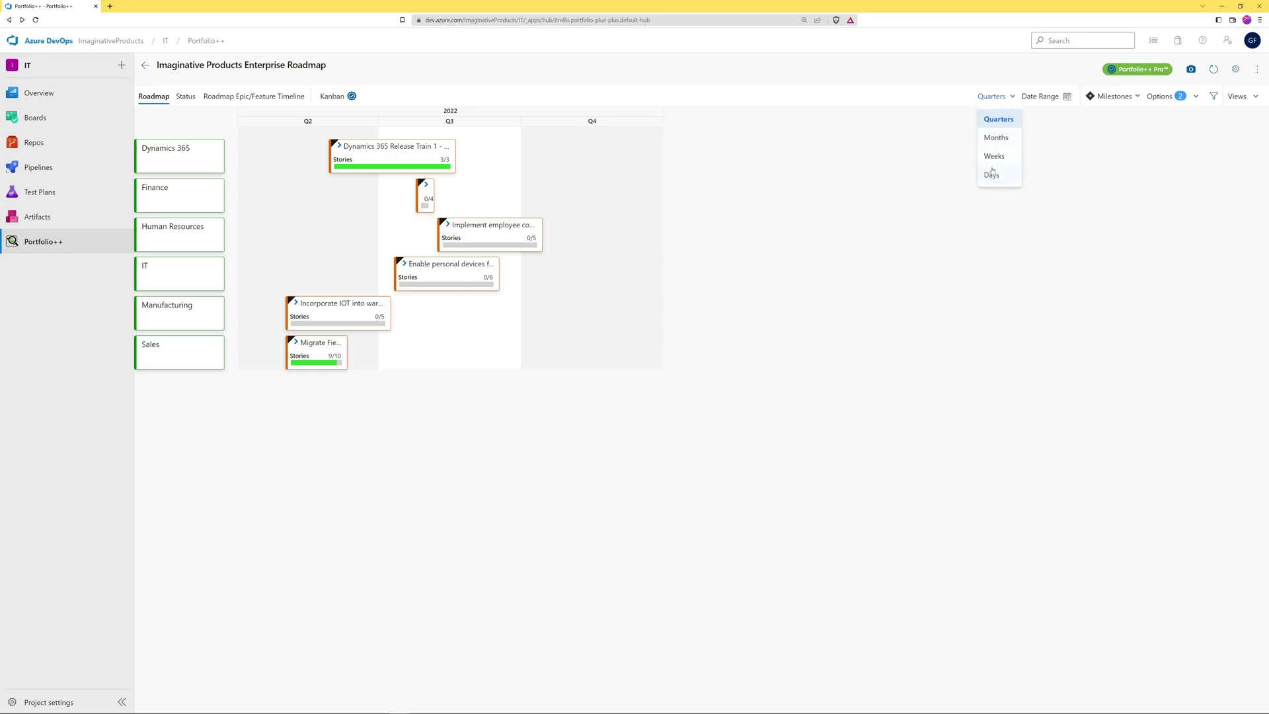
pyautogui.click(993, 139)
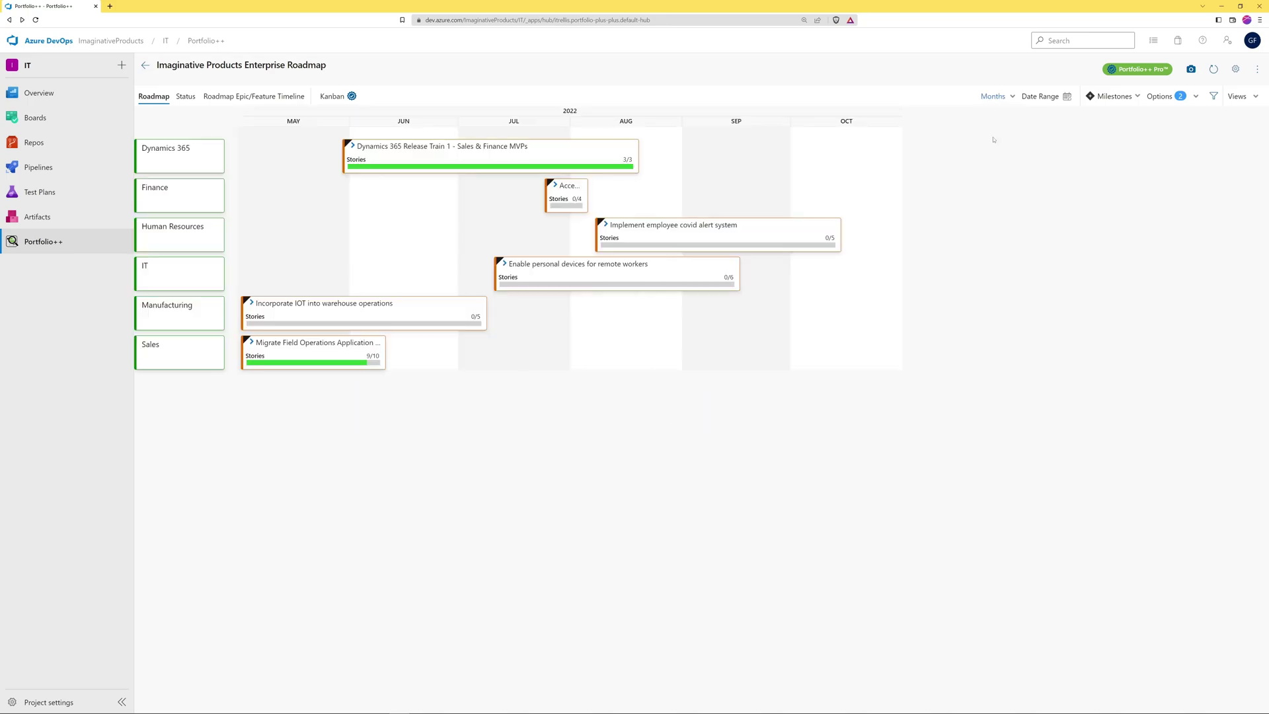
pyautogui.click(1042, 96)
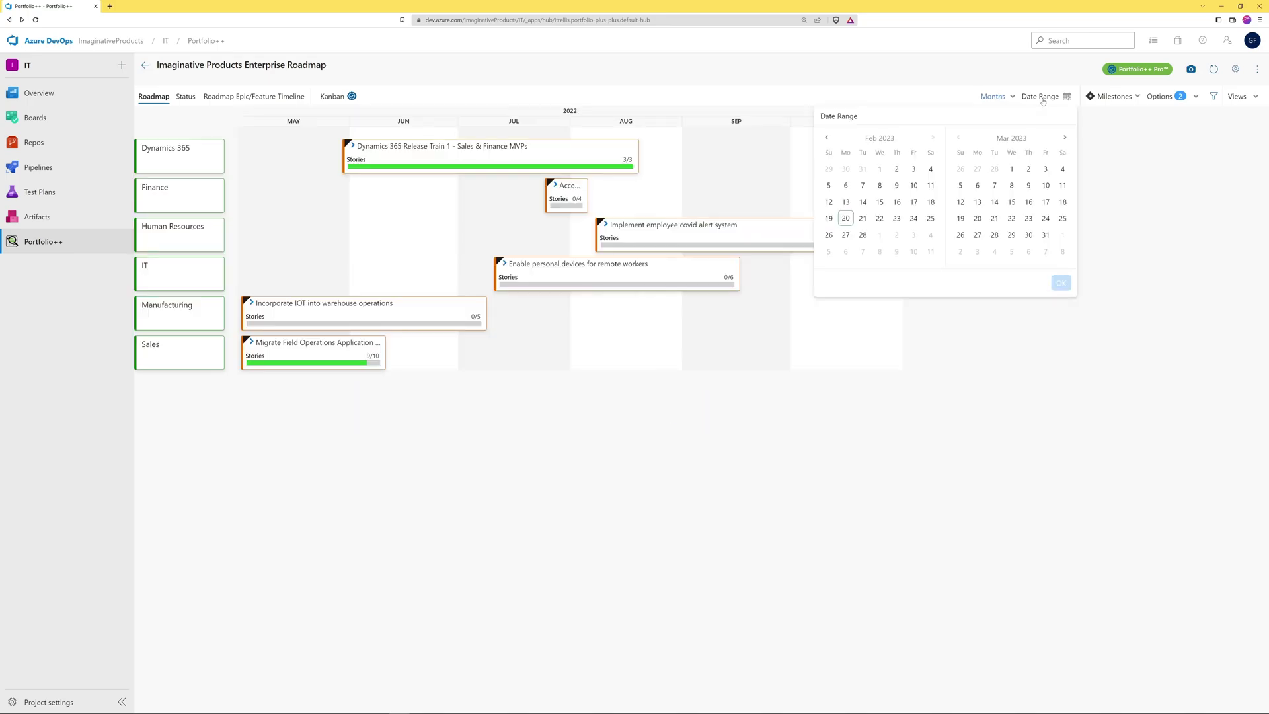
pyautogui.click(826, 137)
pyautogui.click(826, 138)
pyautogui.click(826, 138)
pyautogui.click(827, 138)
pyautogui.click(826, 138)
pyautogui.click(827, 138)
pyautogui.click(846, 169)
pyautogui.click(879, 170)
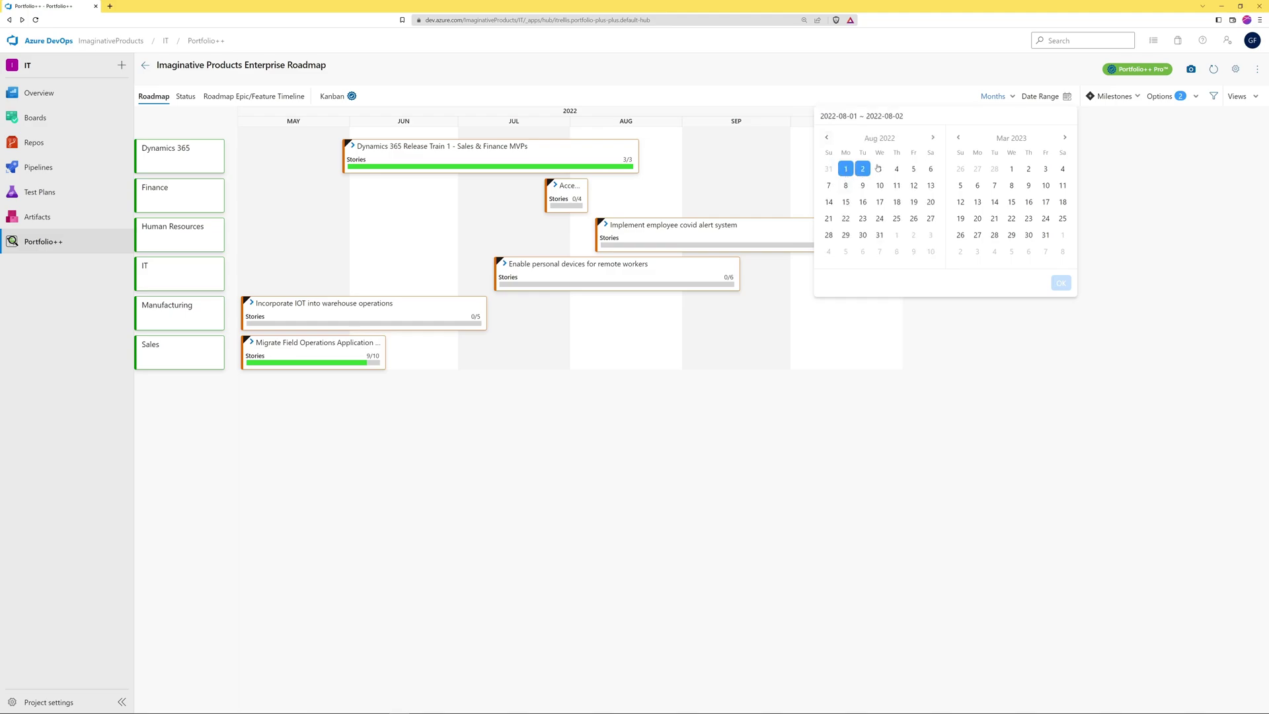
pyautogui.click(1012, 138)
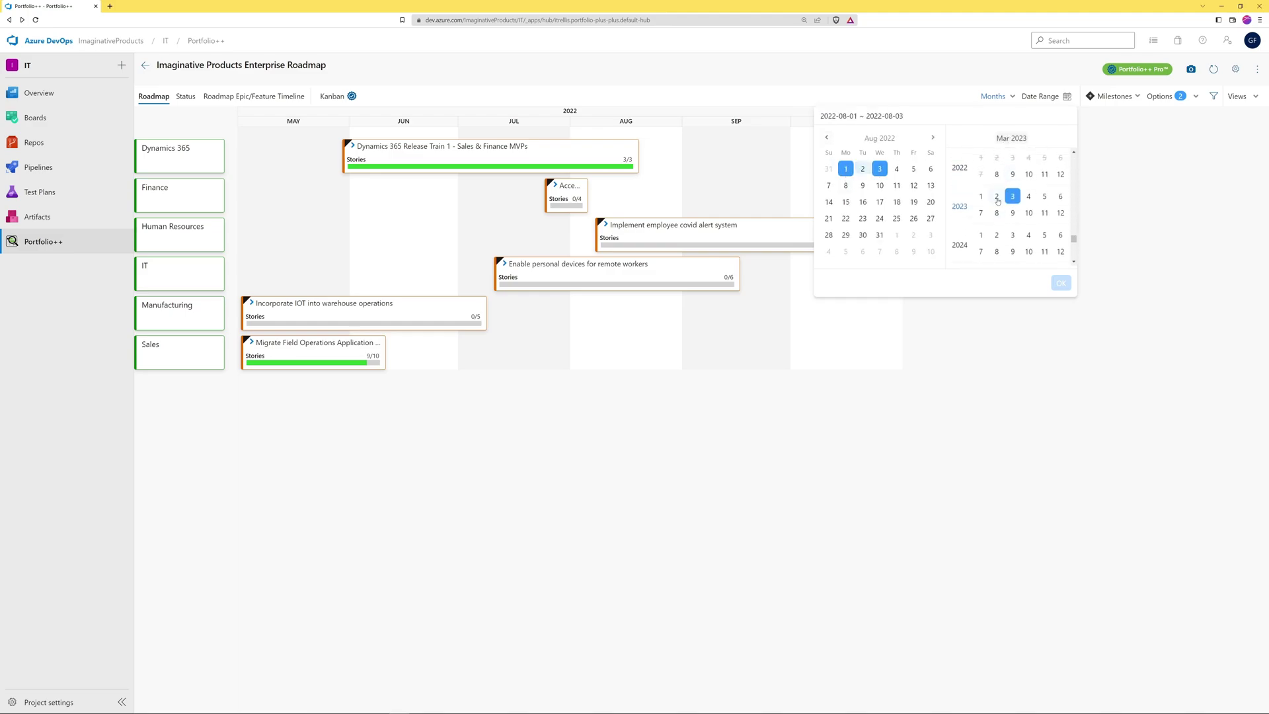
pyautogui.click(997, 196)
pyautogui.click(994, 235)
pyautogui.click(1061, 284)
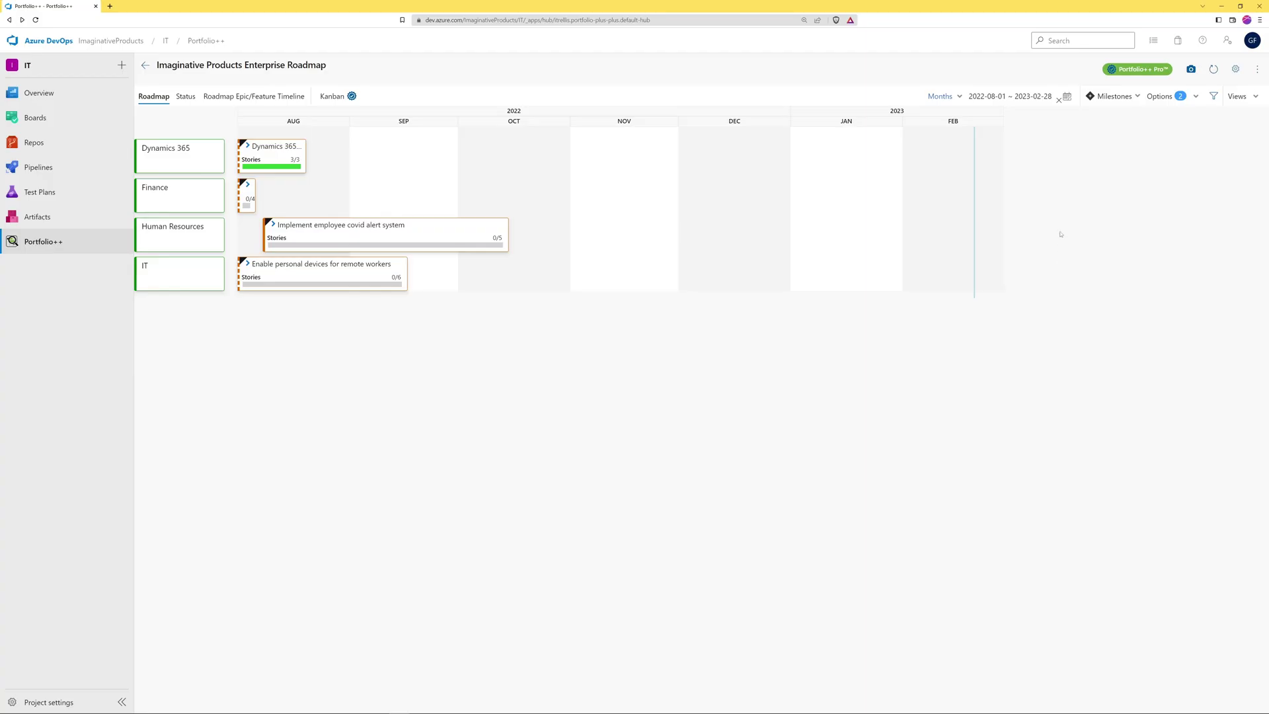
# Step: Clear the date range, expand Dynamics 365 Release Train 1 and Develop High-Level Infrastructure Requirements, and open epic 417
pyautogui.click(1058, 102)
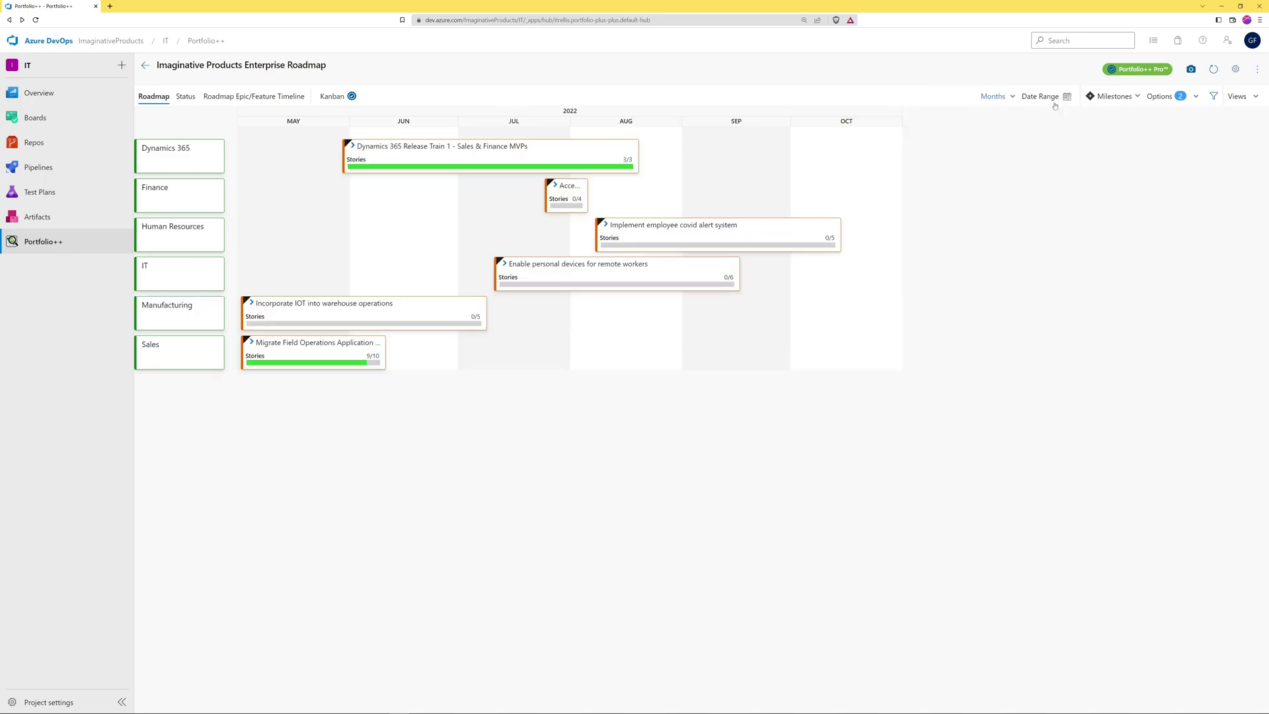
pyautogui.click(354, 147)
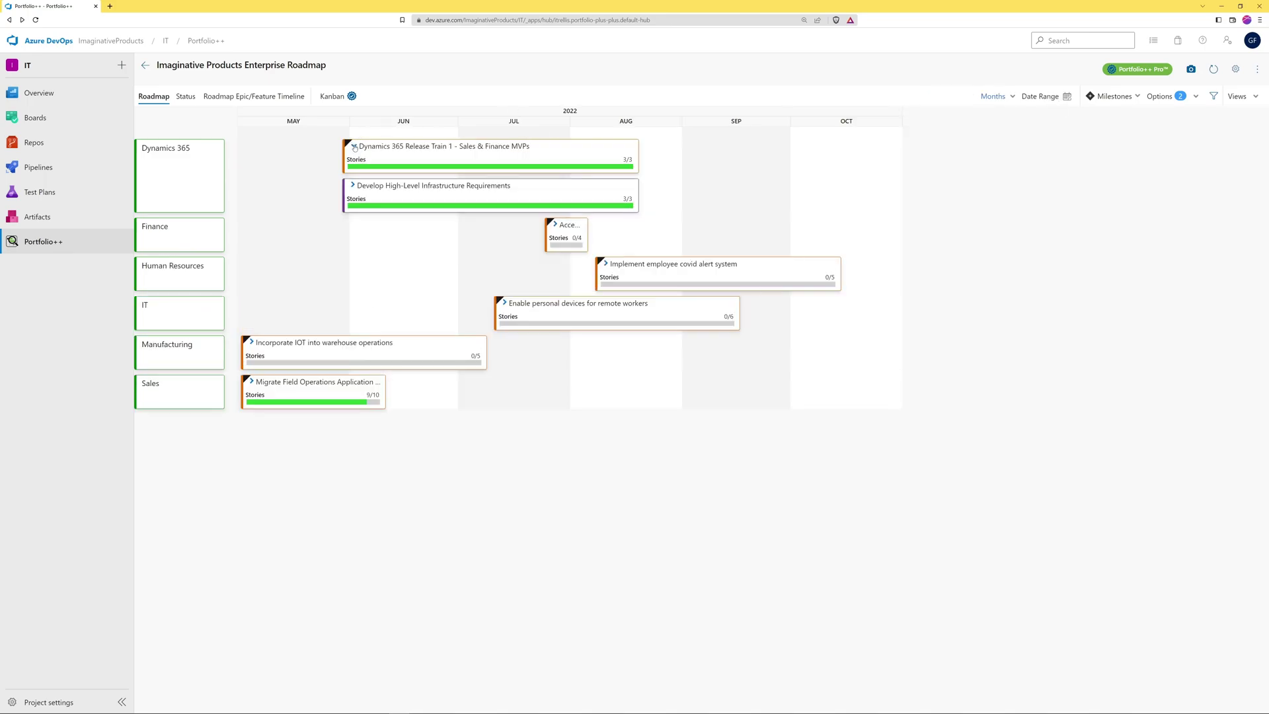
pyautogui.click(355, 187)
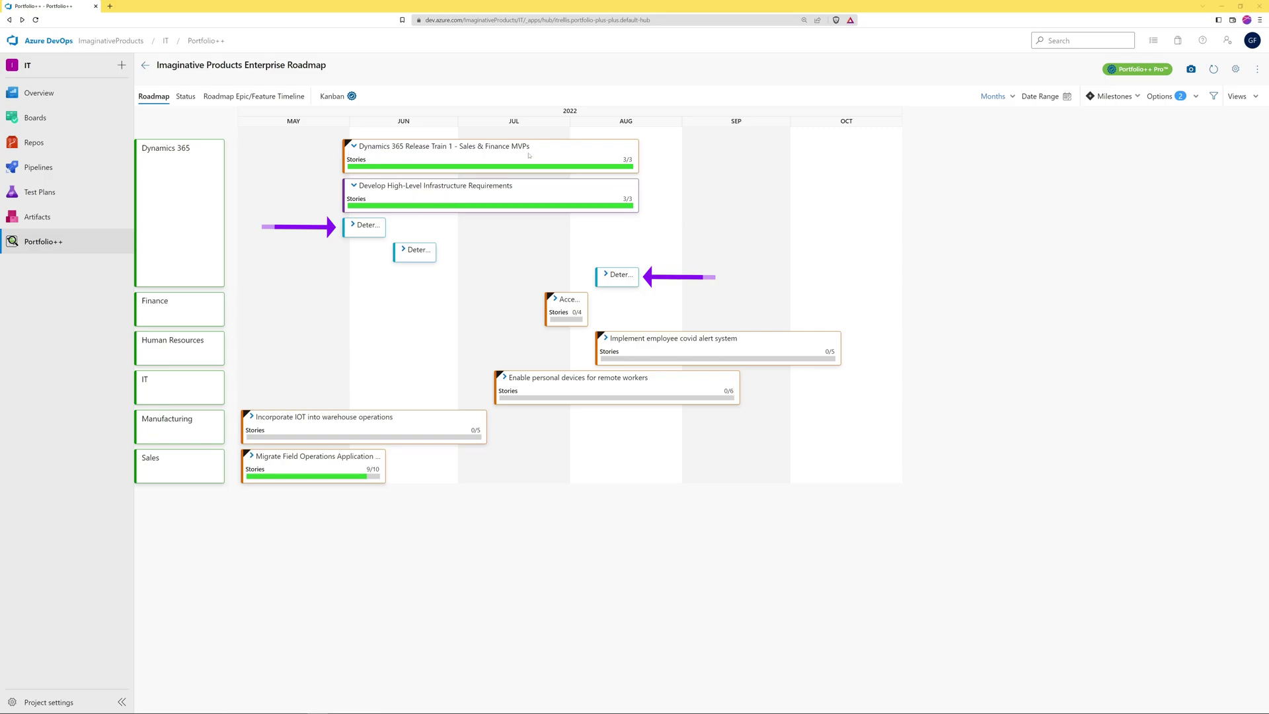
pyautogui.click(492, 147)
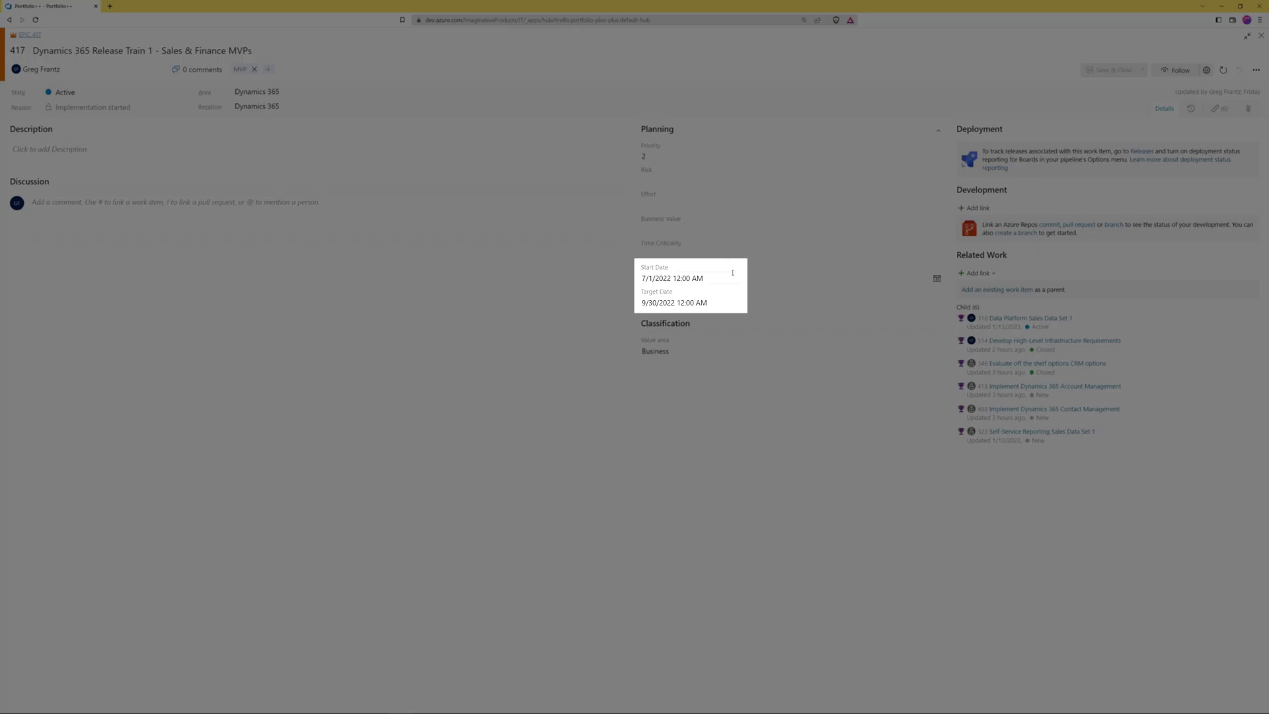
# Step: Inspect epic 417's Start and Target date fields, then close its work item form
pyautogui.click(733, 276)
pyautogui.click(738, 304)
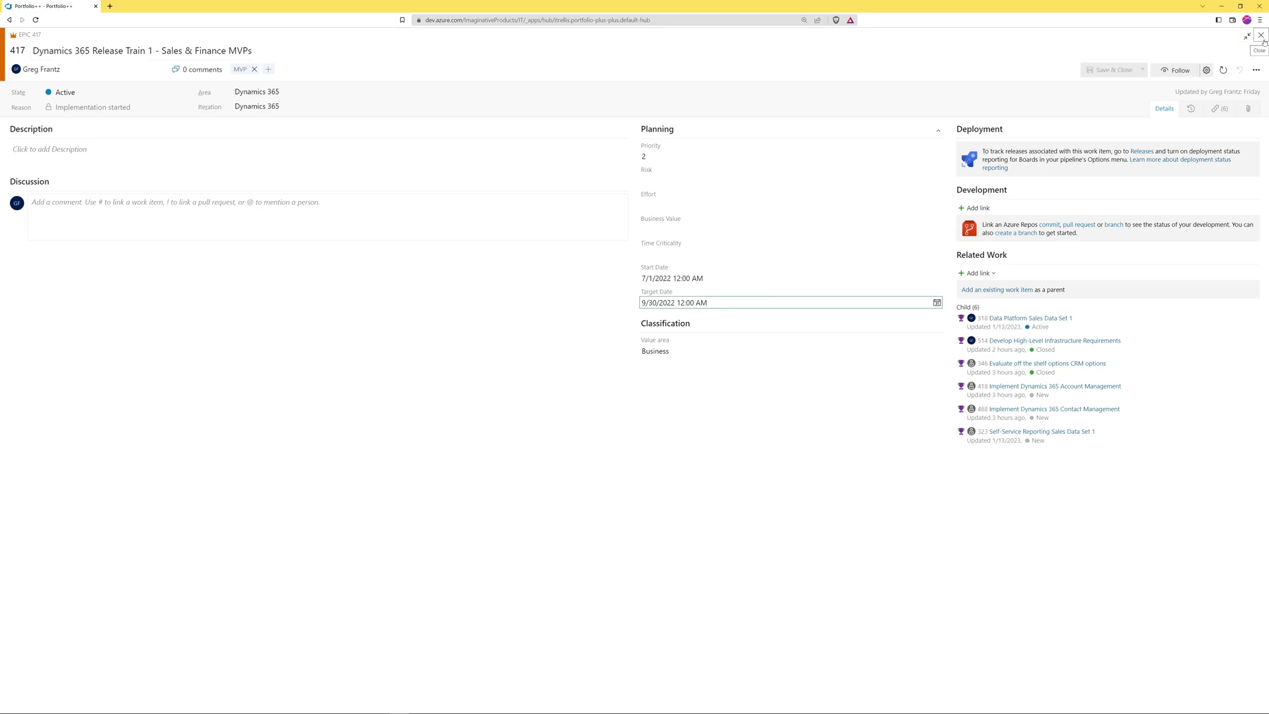
pyautogui.click(1261, 36)
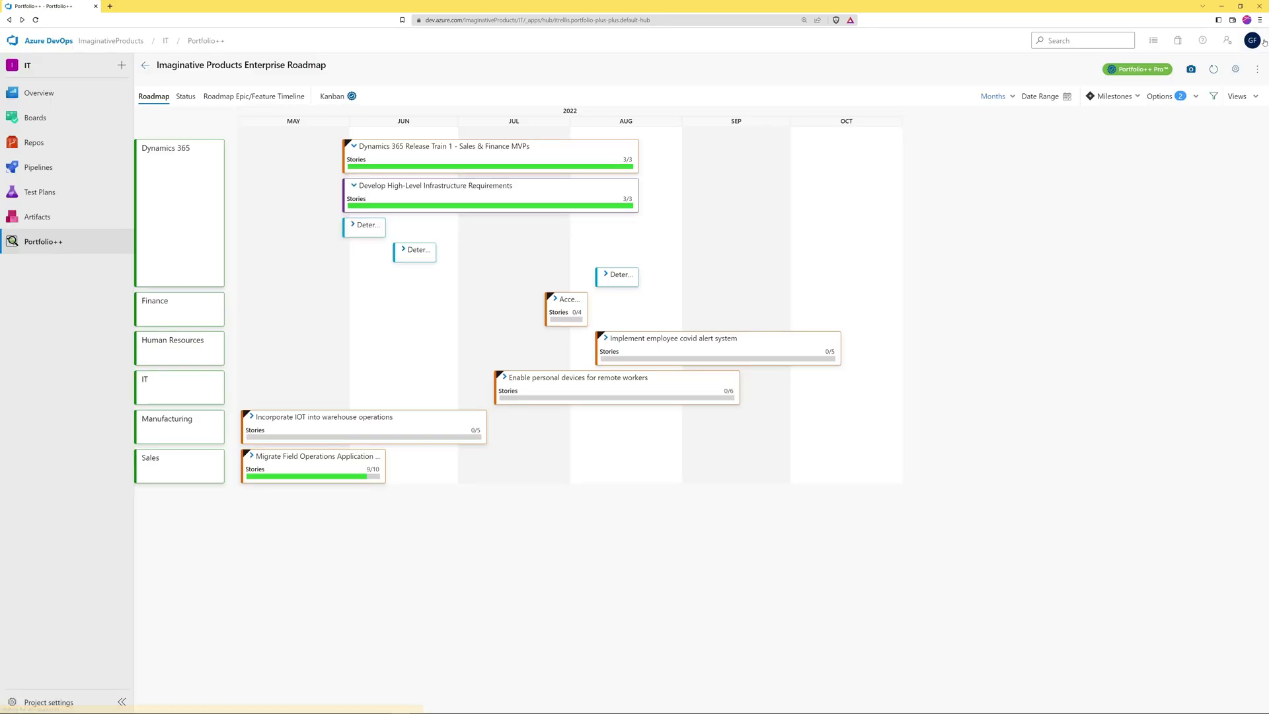
# Step: Enable Manual Mode, expand Dynamics 365 Release Train 1, and list work items missing start and target dates
pyautogui.click(1196, 96)
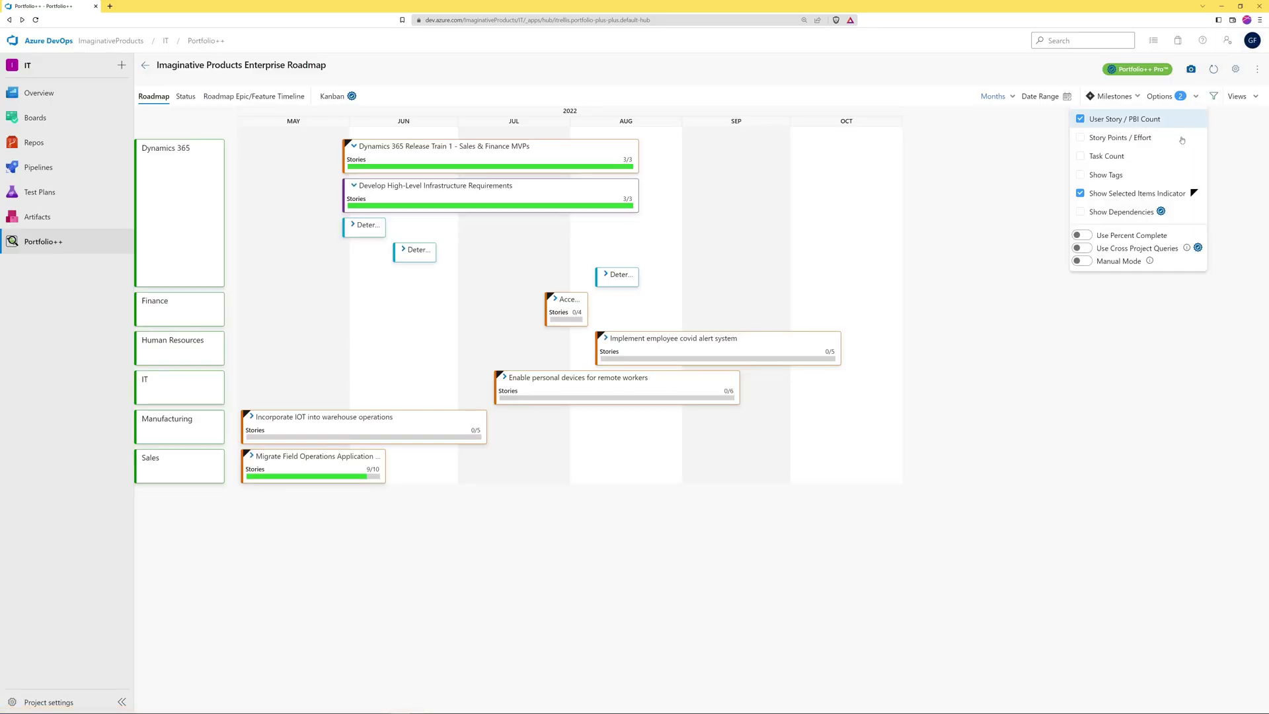
pyautogui.click(1082, 262)
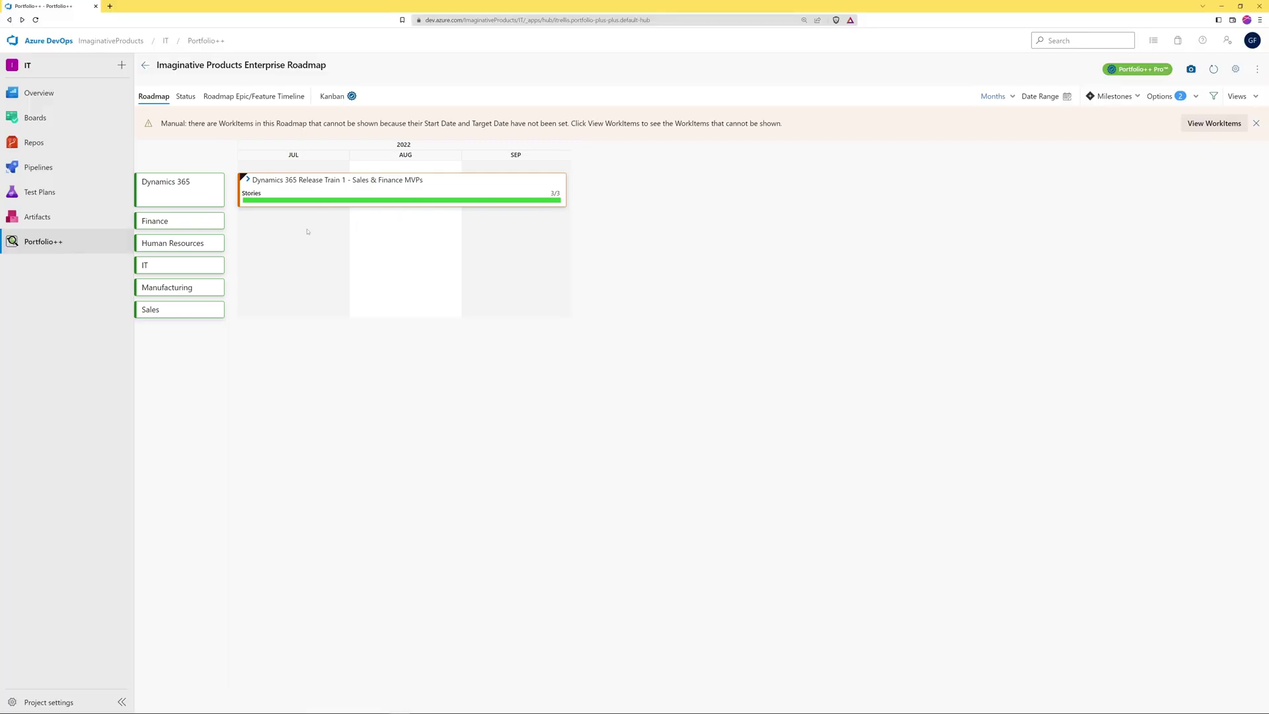
pyautogui.click(250, 180)
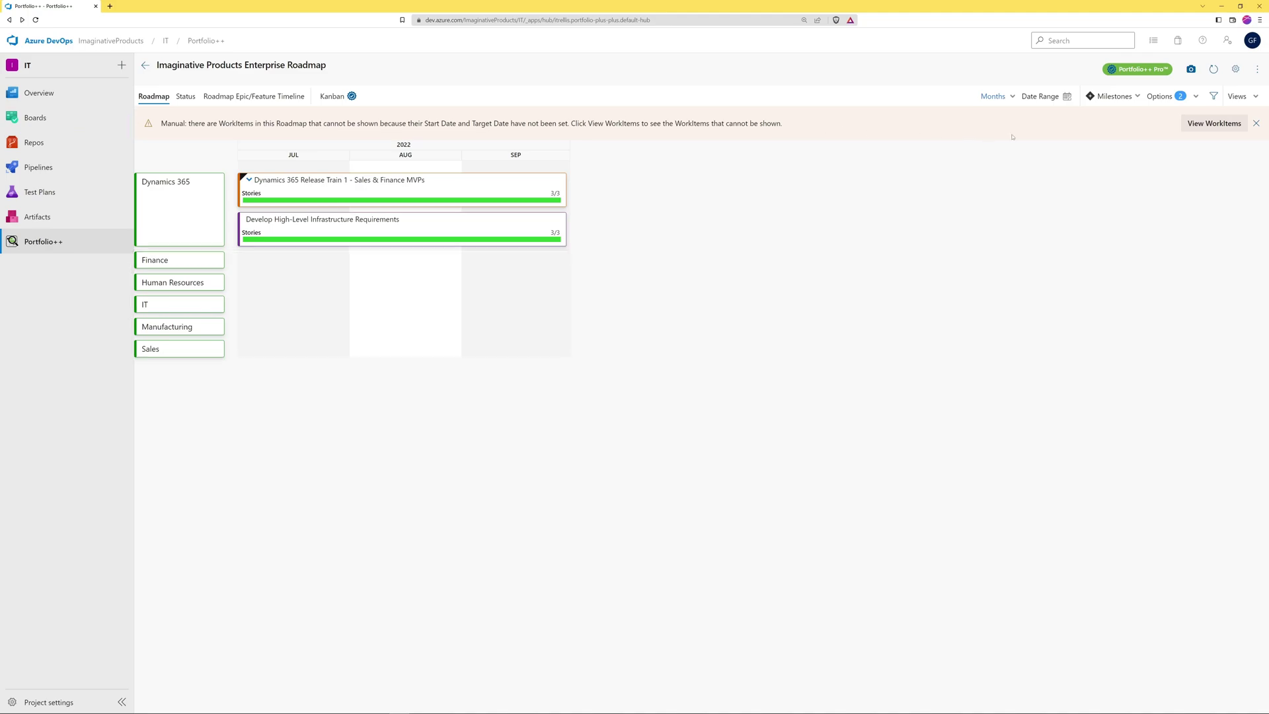
pyautogui.click(1204, 127)
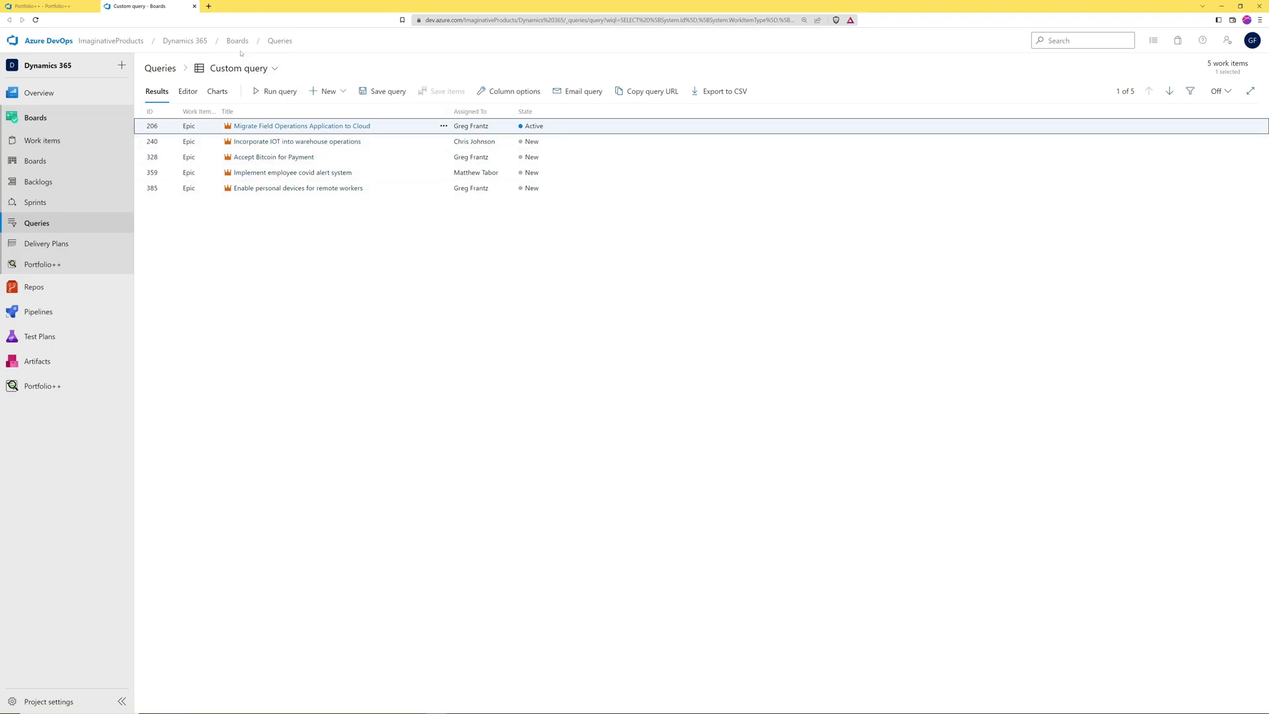
# Step: Close the Custom query tab of five undated epics and reopen the roadmap display options
pyautogui.click(195, 6)
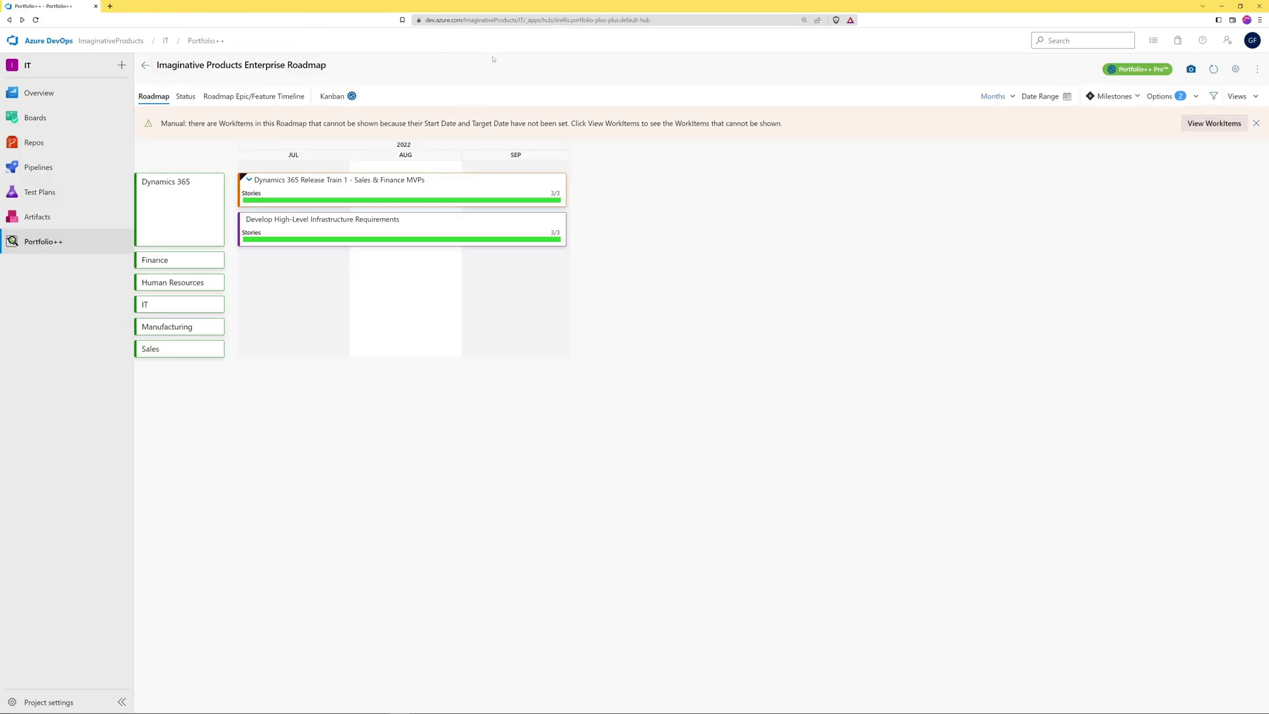
pyautogui.click(1115, 96)
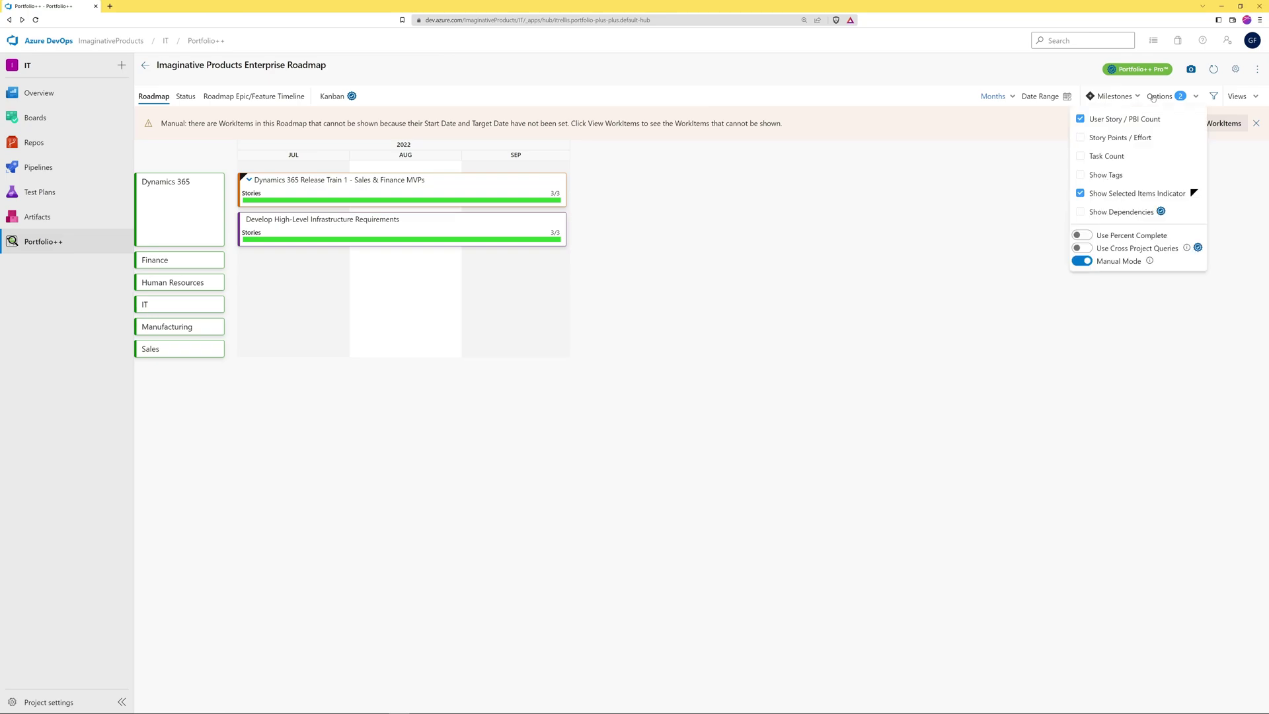
# Step: Turn off Manual Mode and enable Task Count and Show Tags on cards, leaving Use Percent Complete off
pyautogui.click(1084, 260)
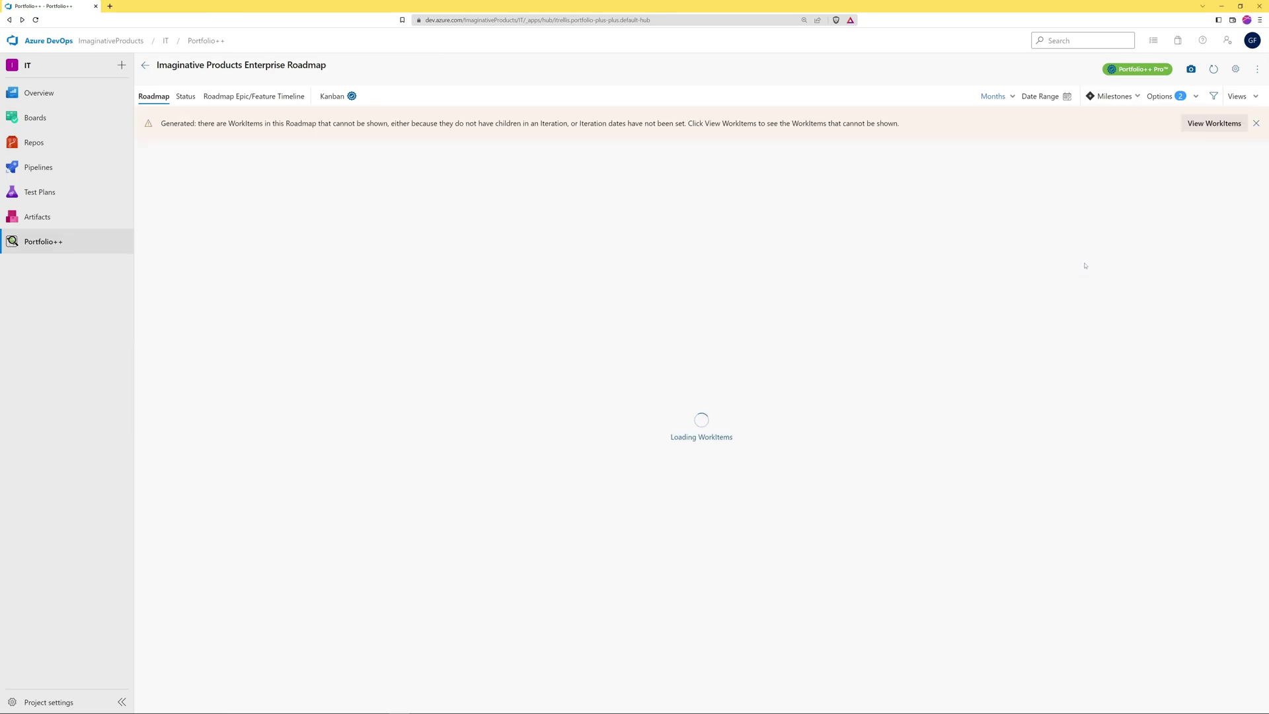
pyautogui.click(1160, 97)
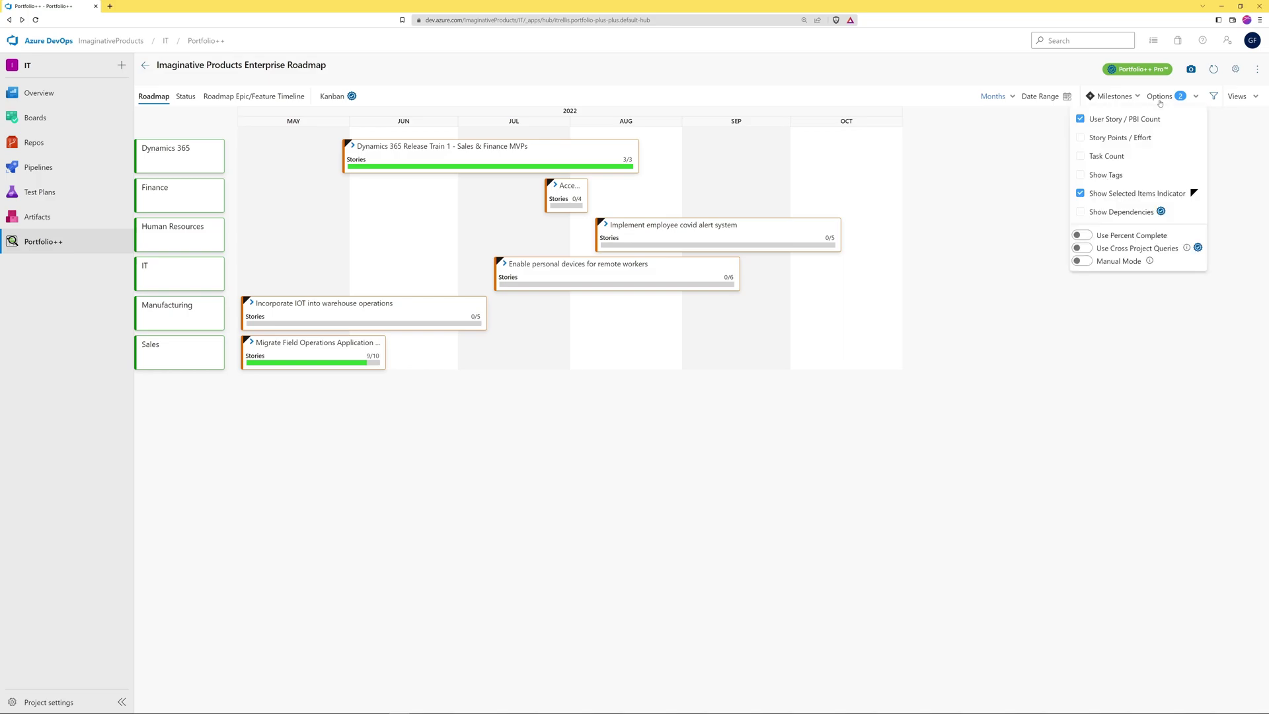
pyautogui.click(1129, 154)
pyautogui.click(1096, 178)
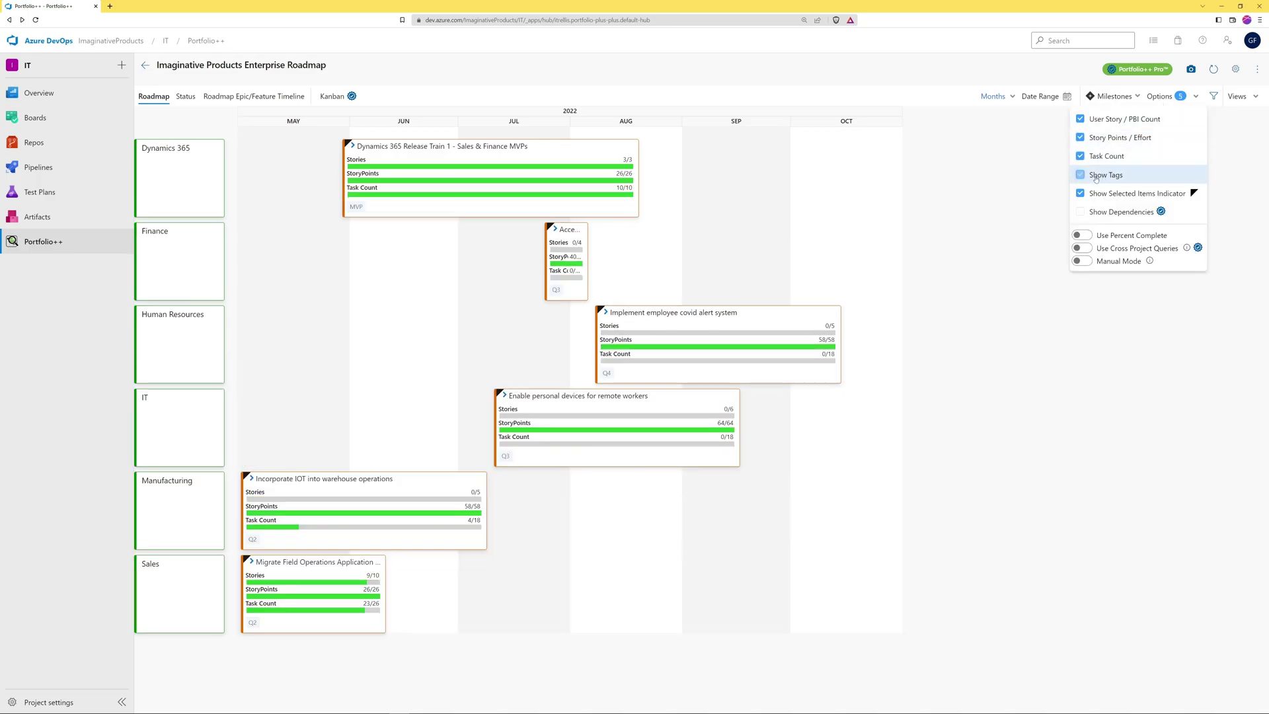
pyautogui.click(1082, 236)
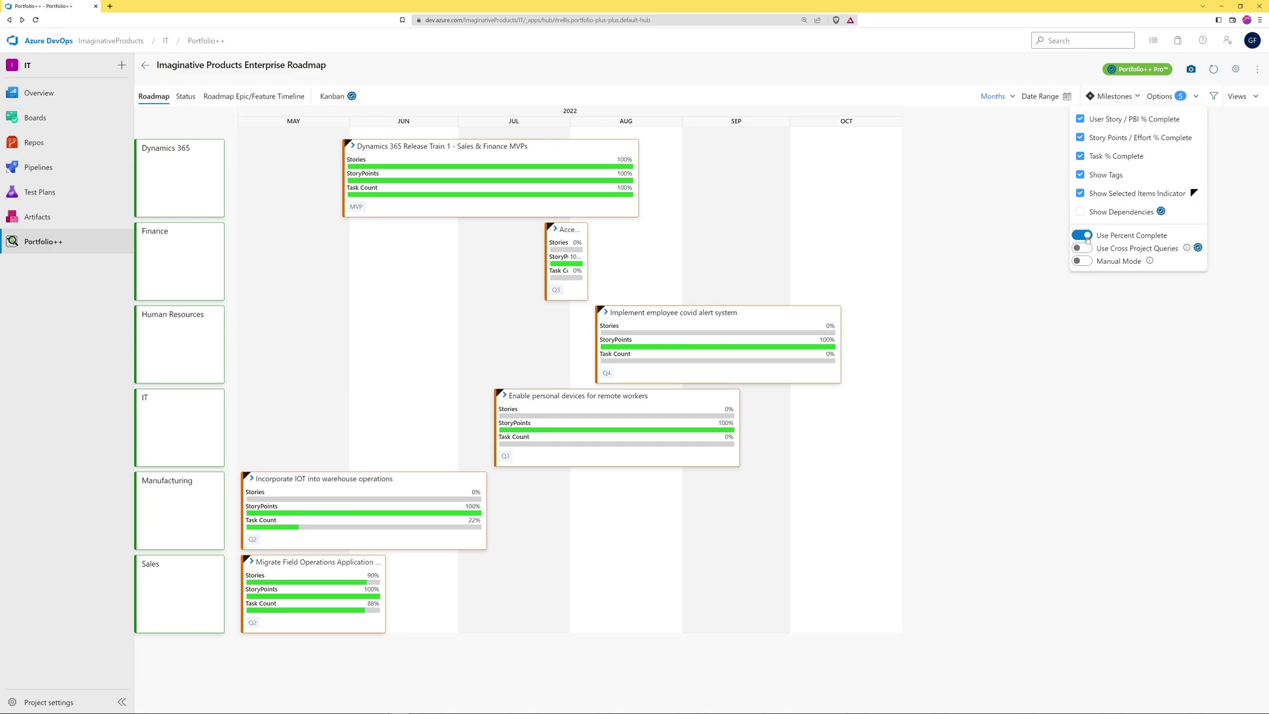
pyautogui.click(1087, 237)
pyautogui.click(1045, 220)
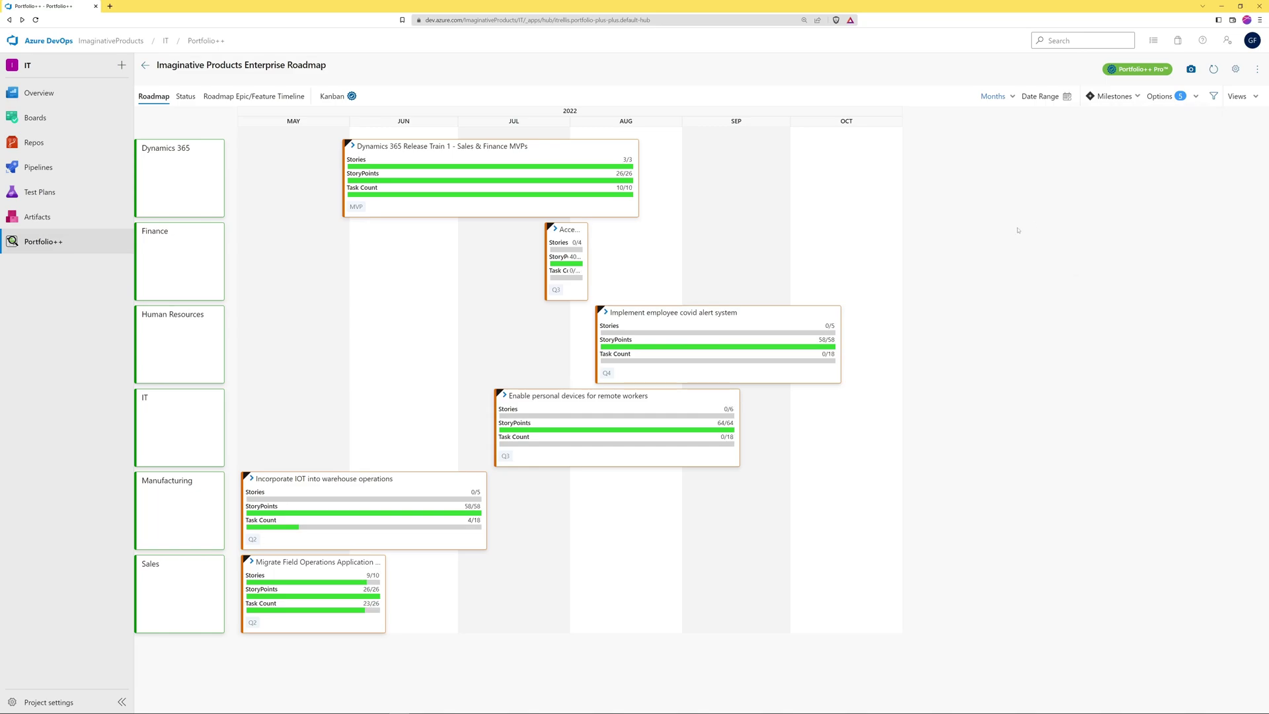
# Step: Review the Dynamics 365 epic's stories and tasks queries, then switch to the Status tab
pyautogui.click(359, 175)
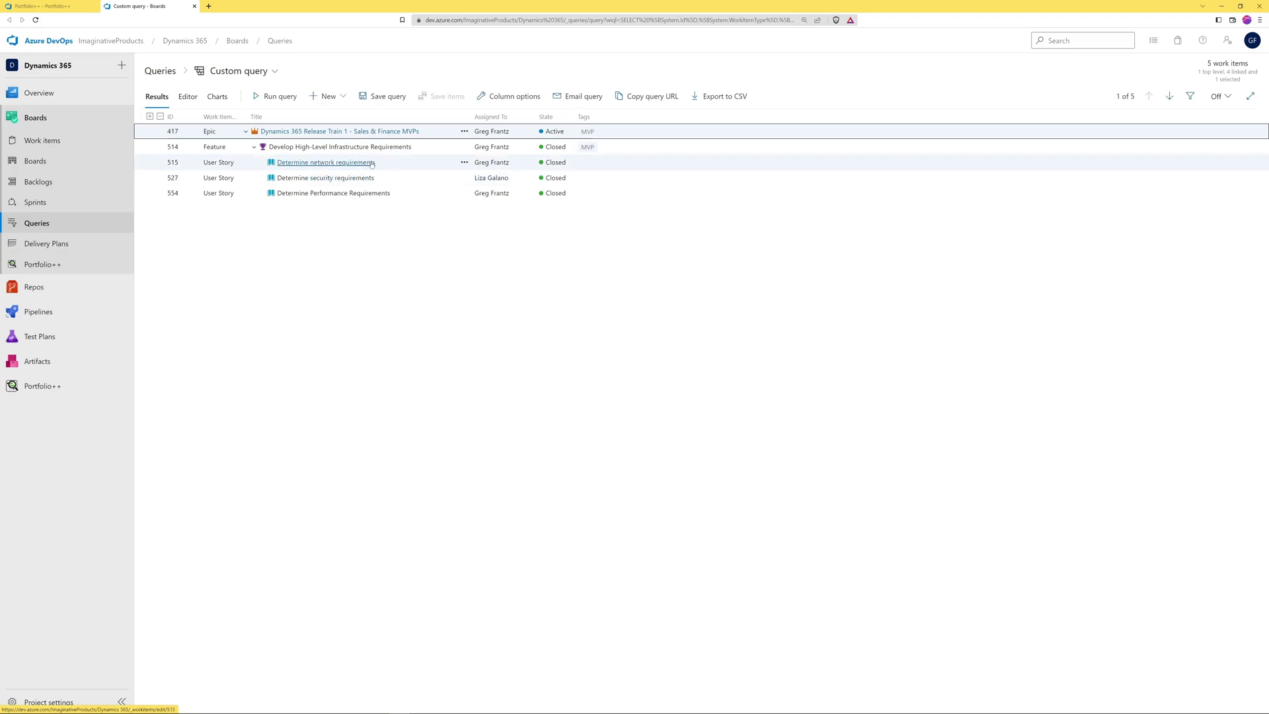
pyautogui.click(194, 6)
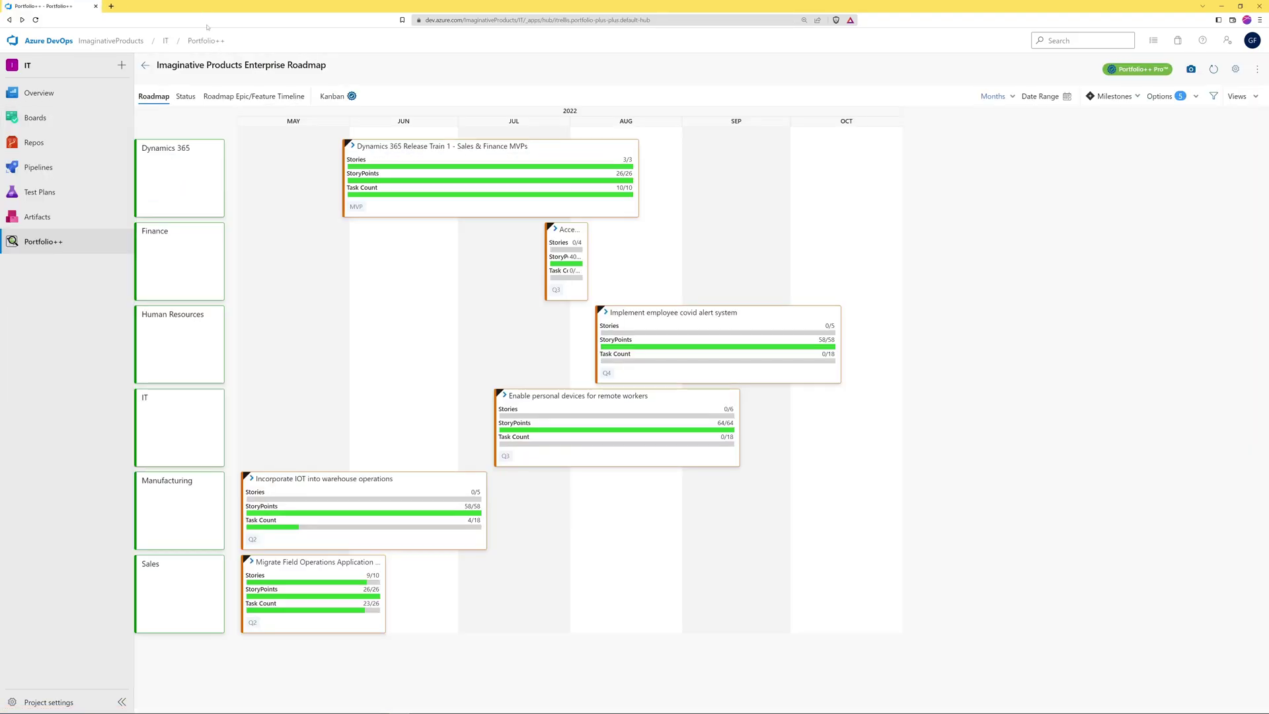
pyautogui.click(364, 196)
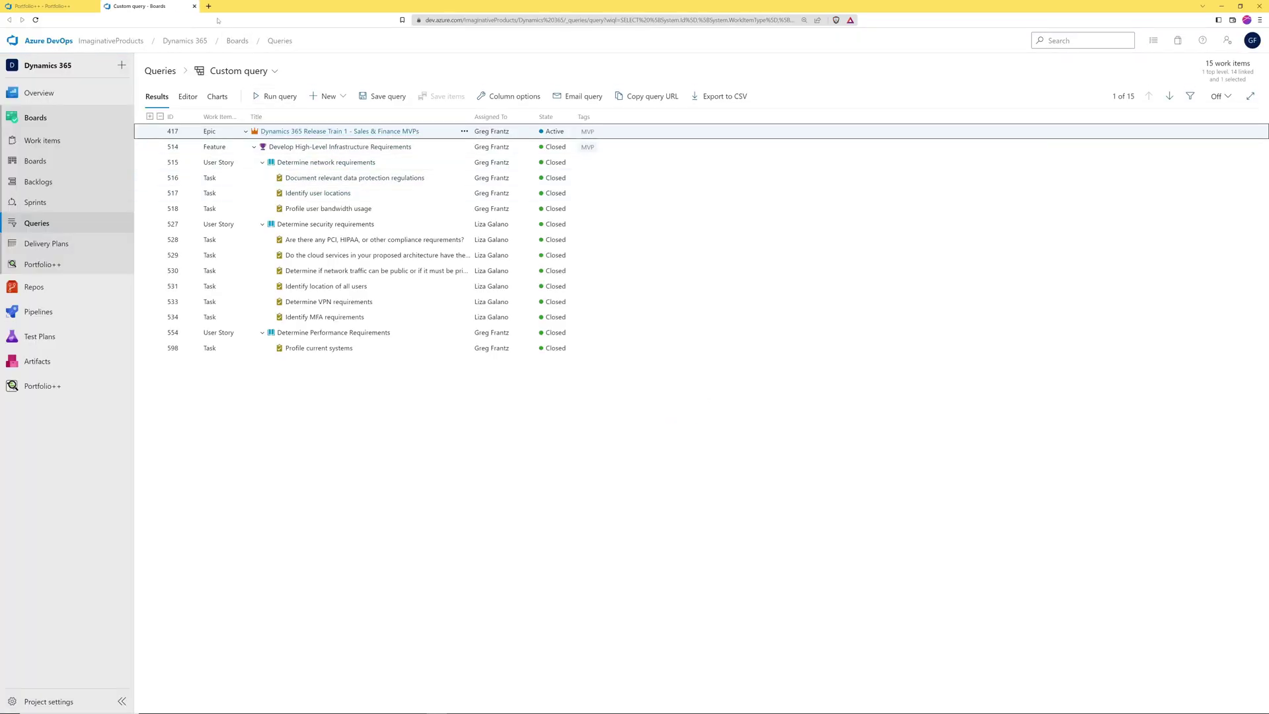
pyautogui.click(194, 6)
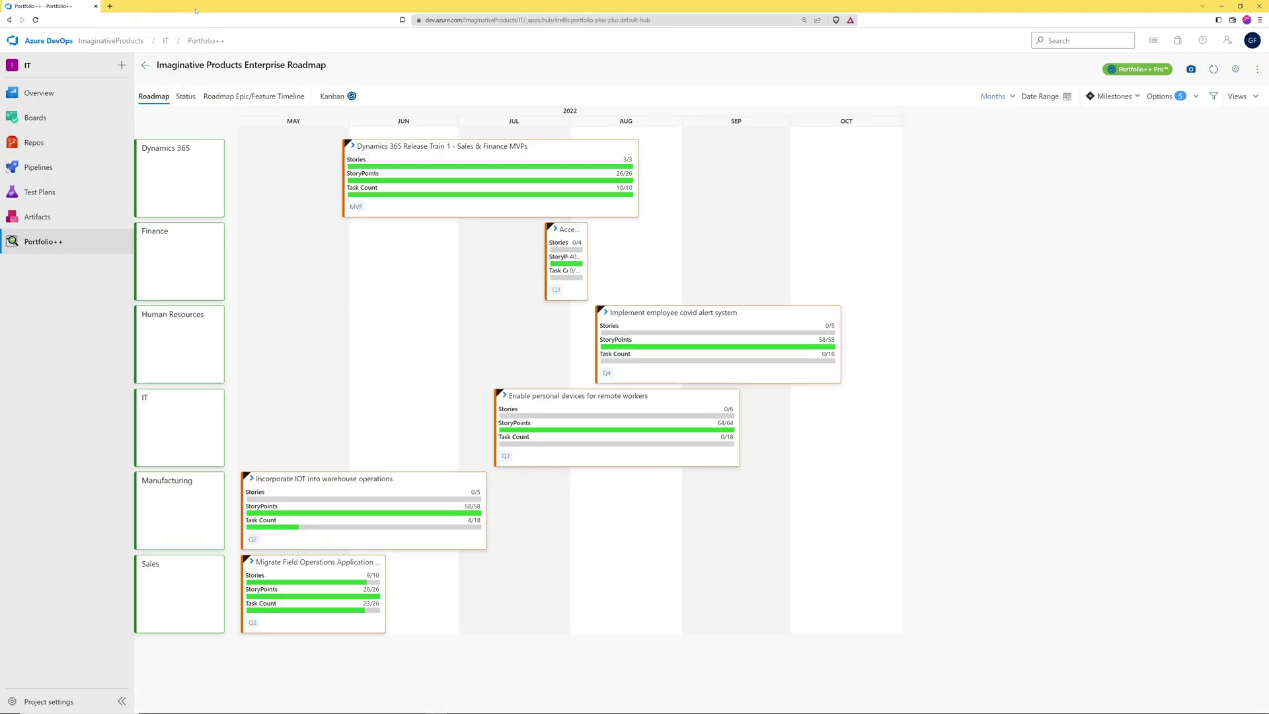
pyautogui.click(195, 101)
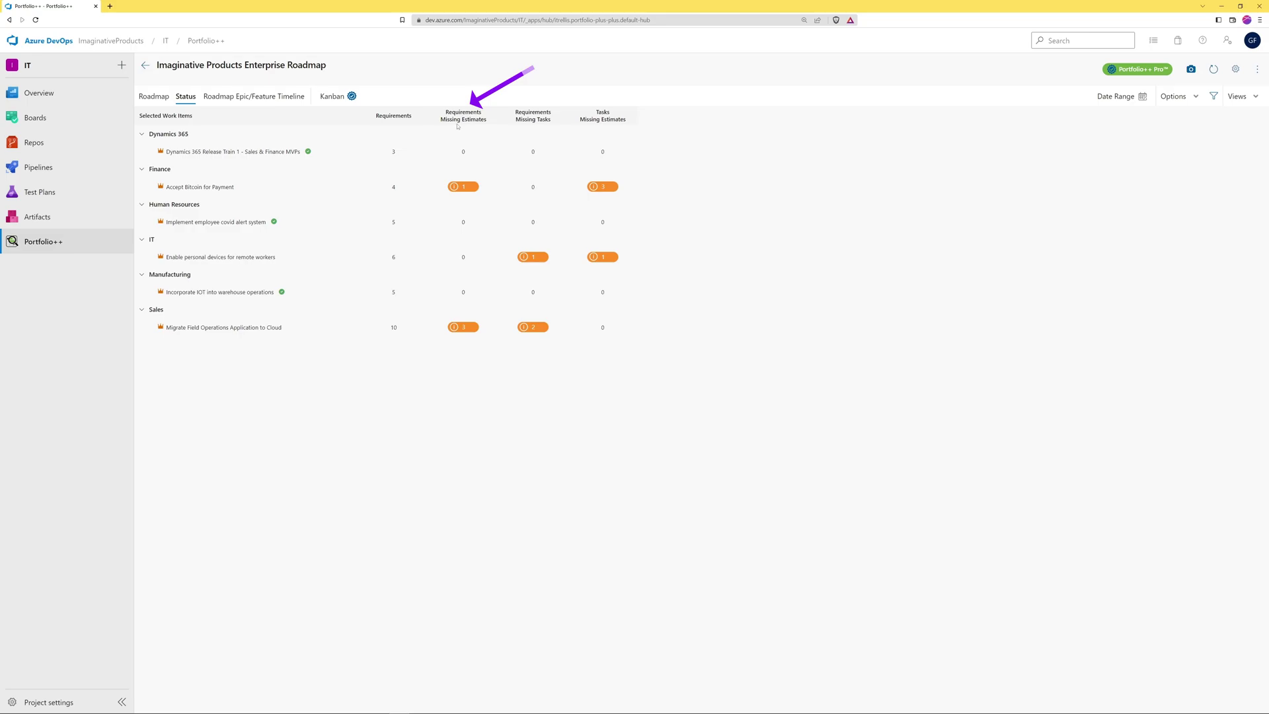
# Step: Review the Accept Bitcoin for Payment requirements missing estimates, then reopen Roadmap Settings
pyautogui.click(462, 187)
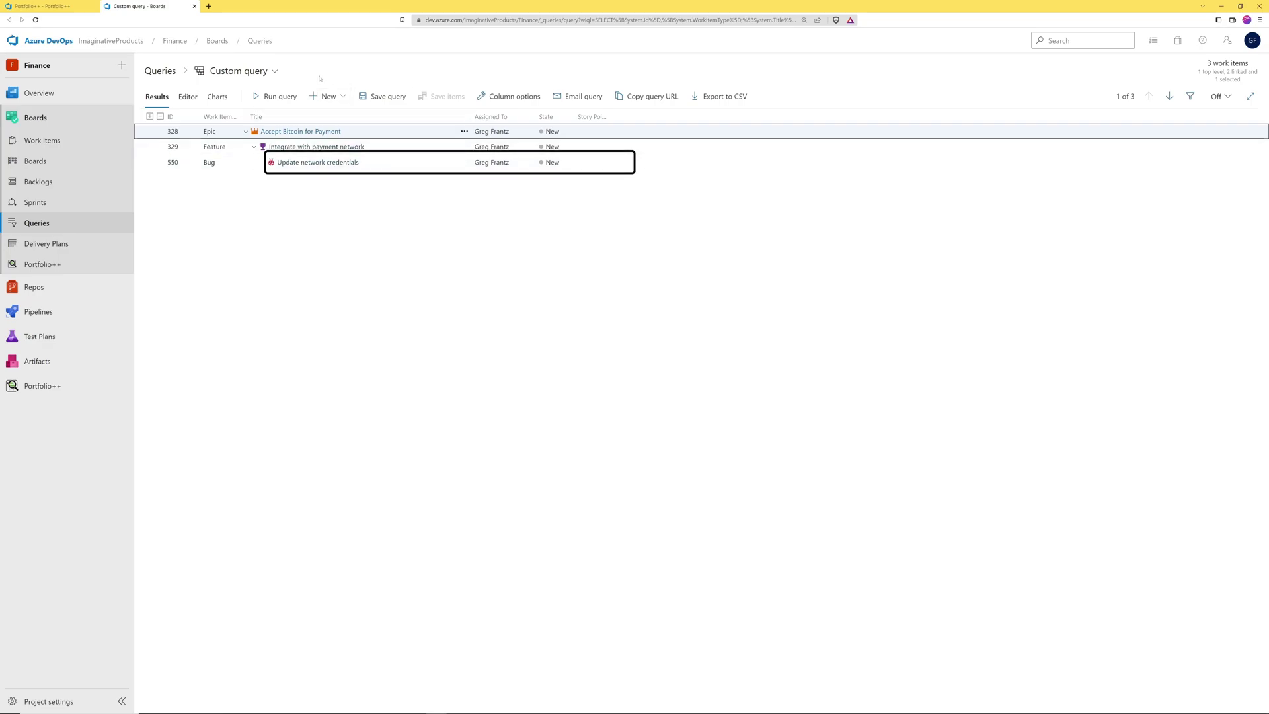
pyautogui.click(195, 5)
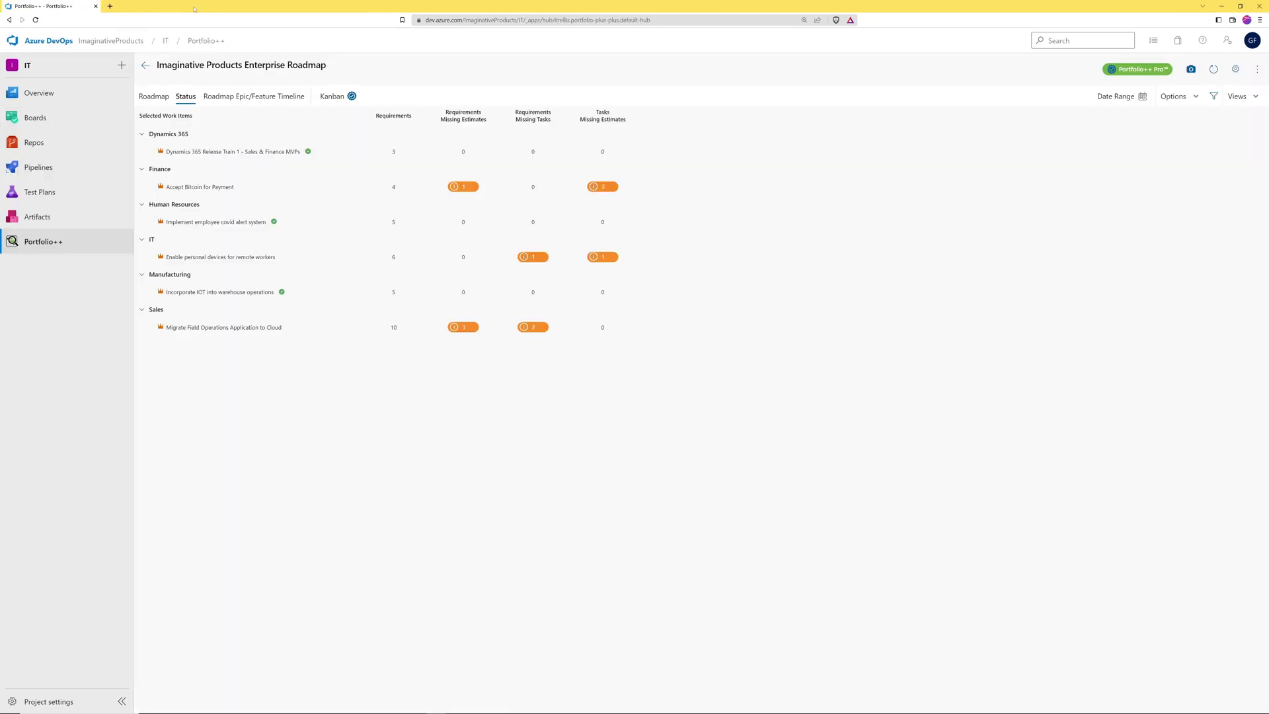
pyautogui.click(1234, 70)
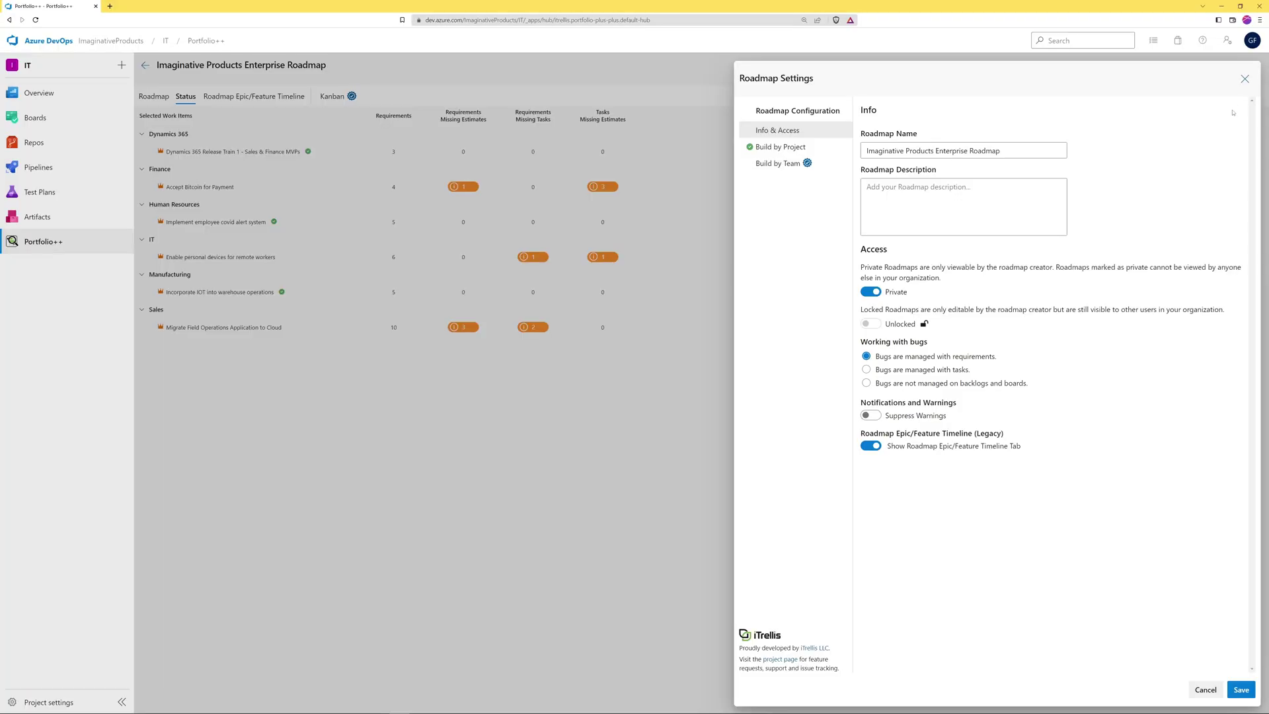
# Step: Close Roadmap Settings and review the Accept Bitcoin for Payment tasks missing estimates
pyautogui.click(1245, 78)
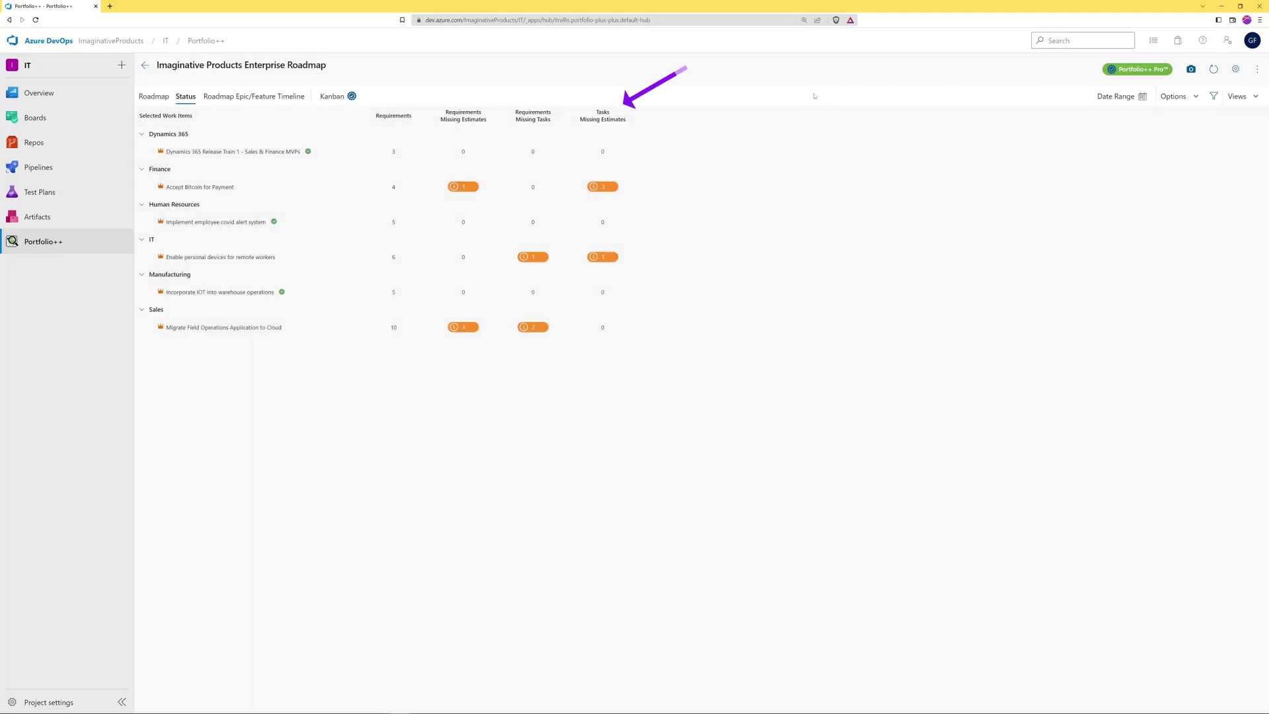
pyautogui.click(603, 187)
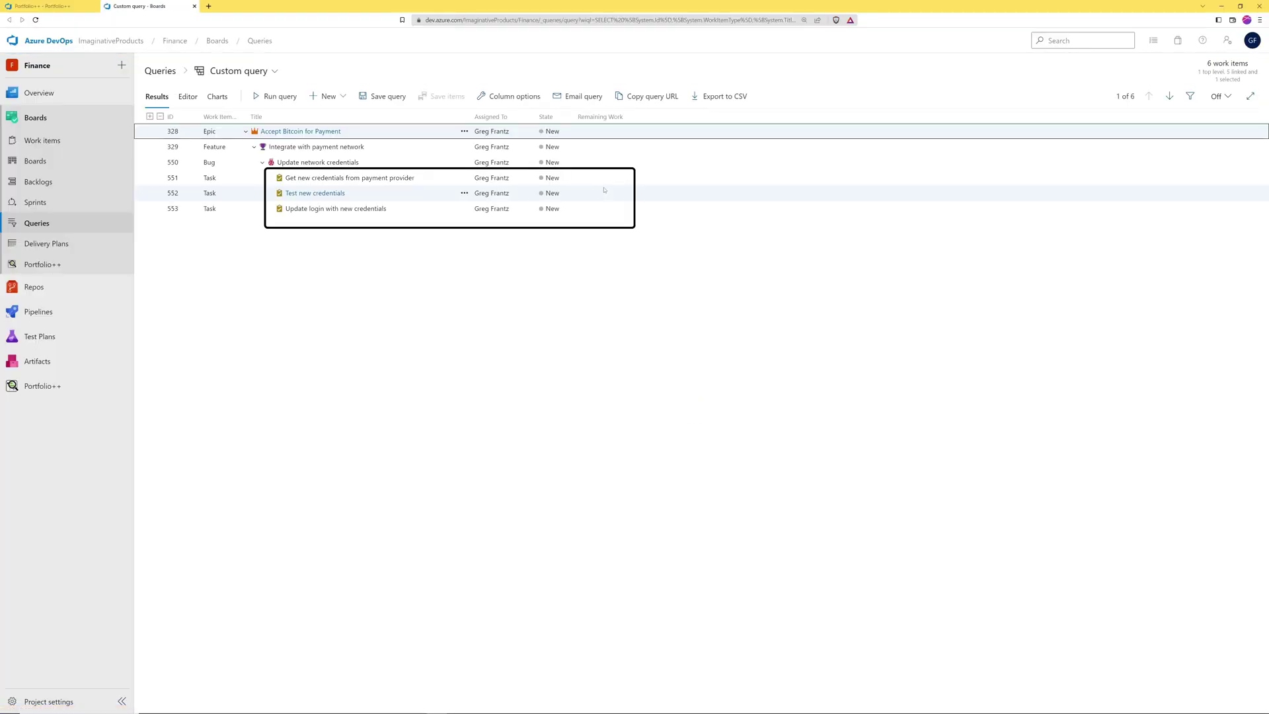
pyautogui.click(194, 6)
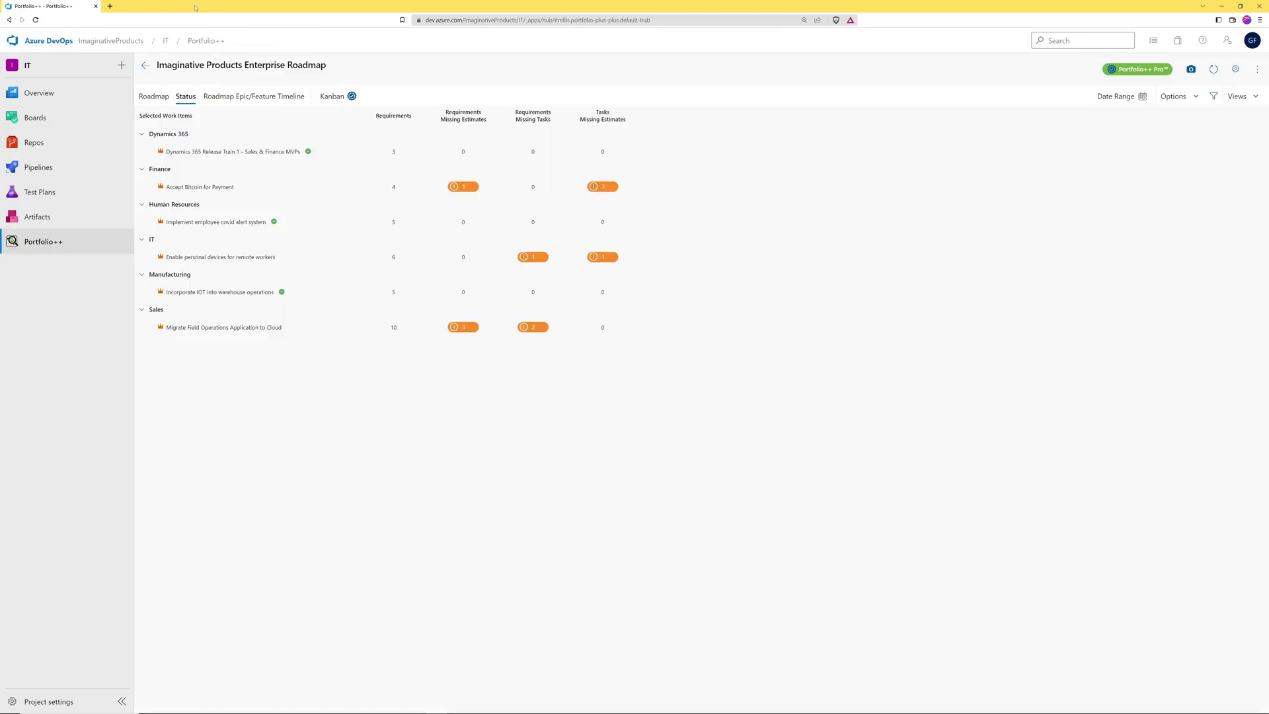
# Step: Review the IT epic's requirements missing tasks, then switch to the Roadmap Epic/Feature Timeline
pyautogui.click(534, 257)
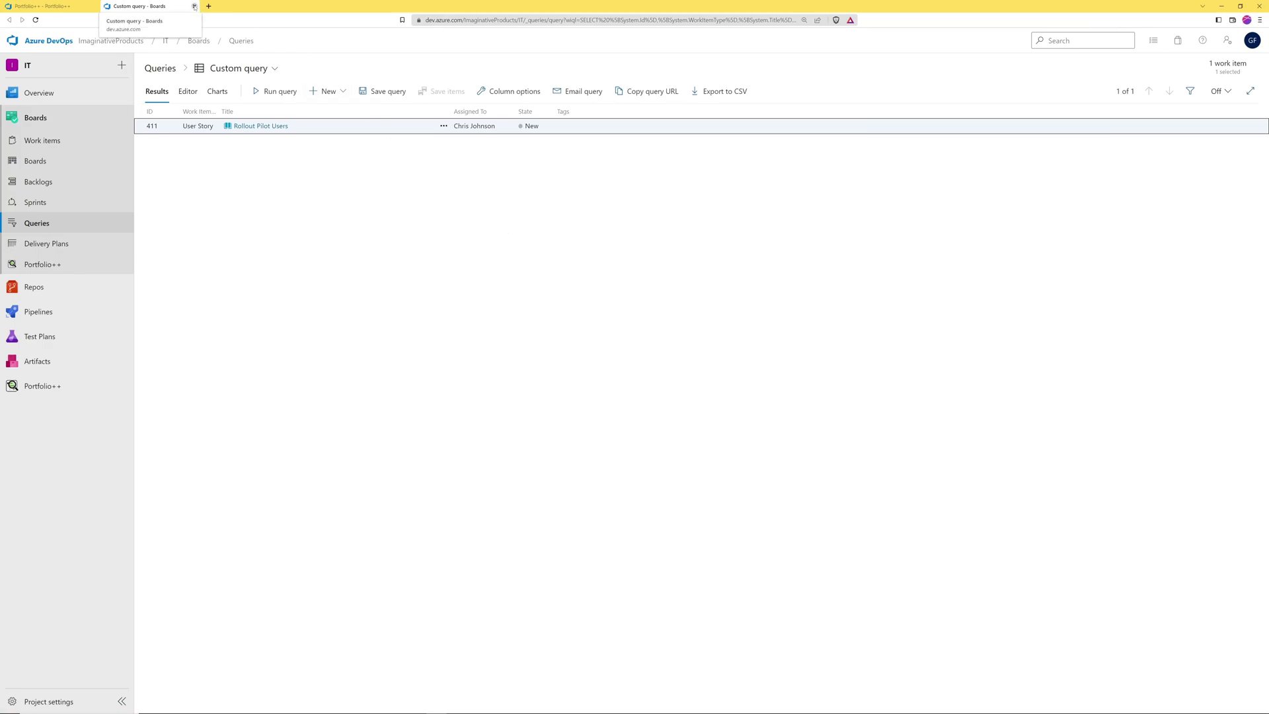
pyautogui.click(195, 6)
pyautogui.click(245, 97)
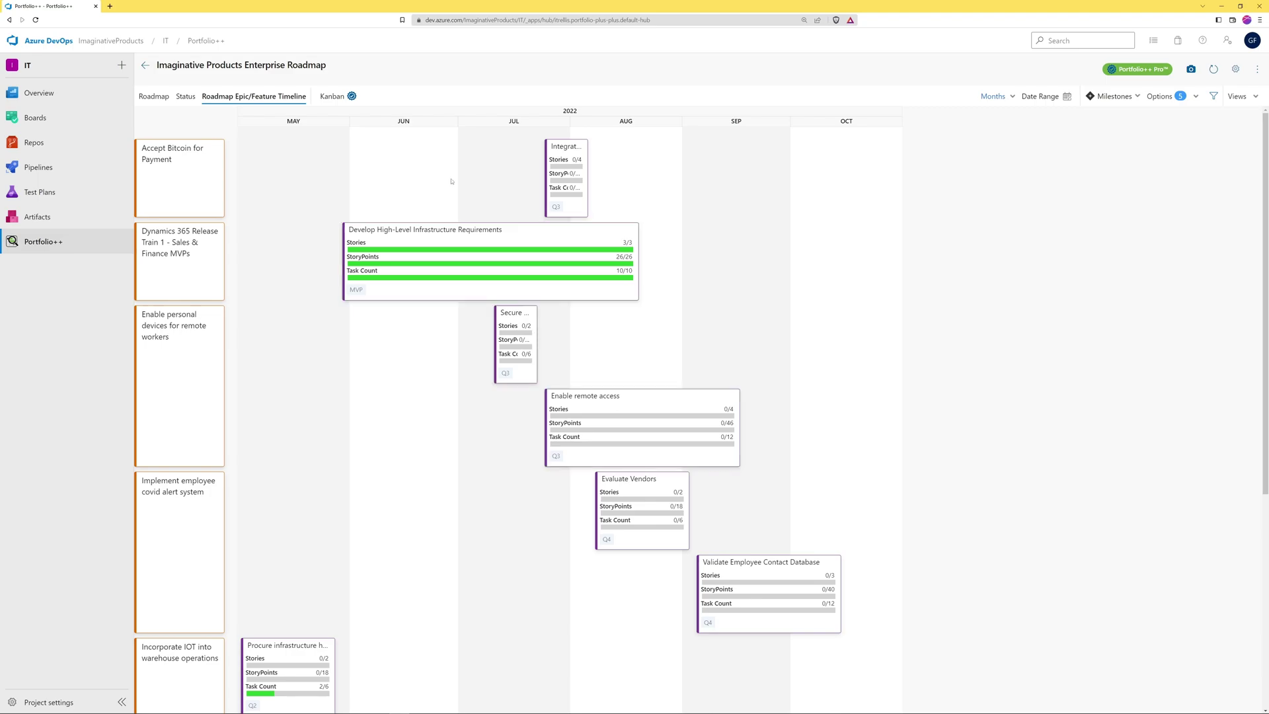
# Step: Open the Personal Computing Team backlog in a new browser tab and switch to it
pyautogui.moveTo(40, 118)
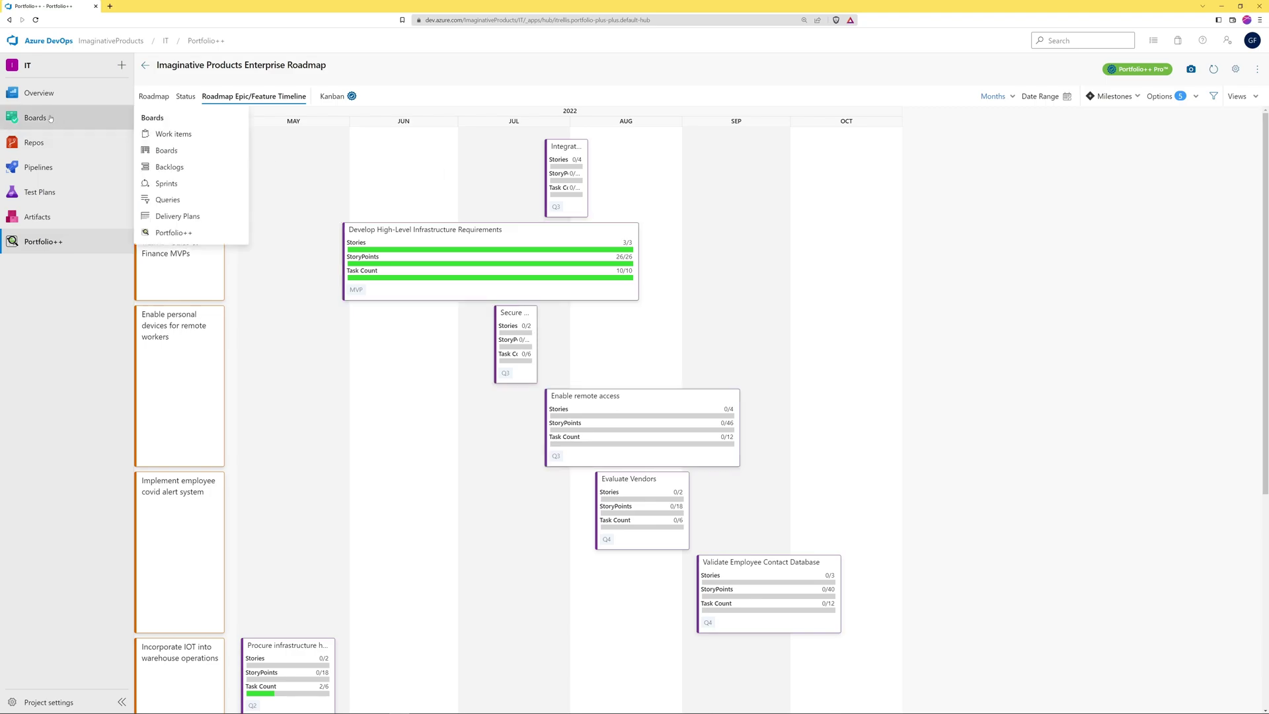
pyautogui.rightClick(171, 168)
pyautogui.click(209, 173)
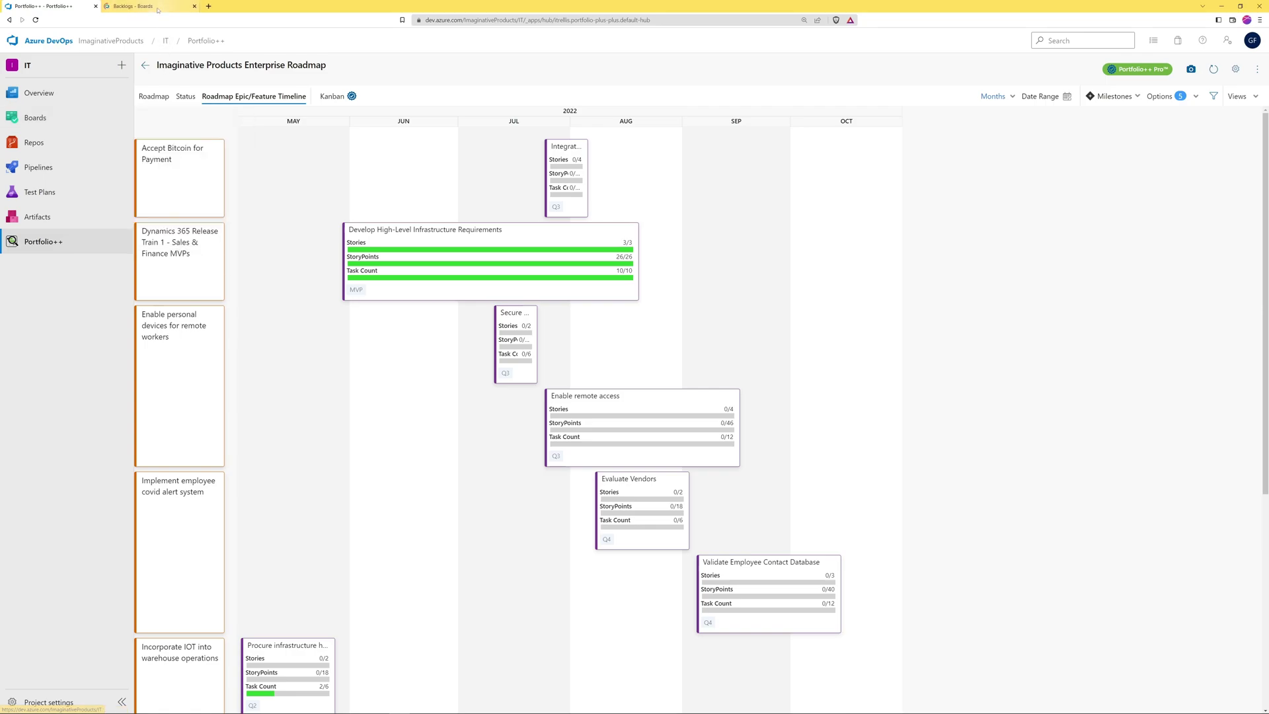
pyautogui.click(158, 10)
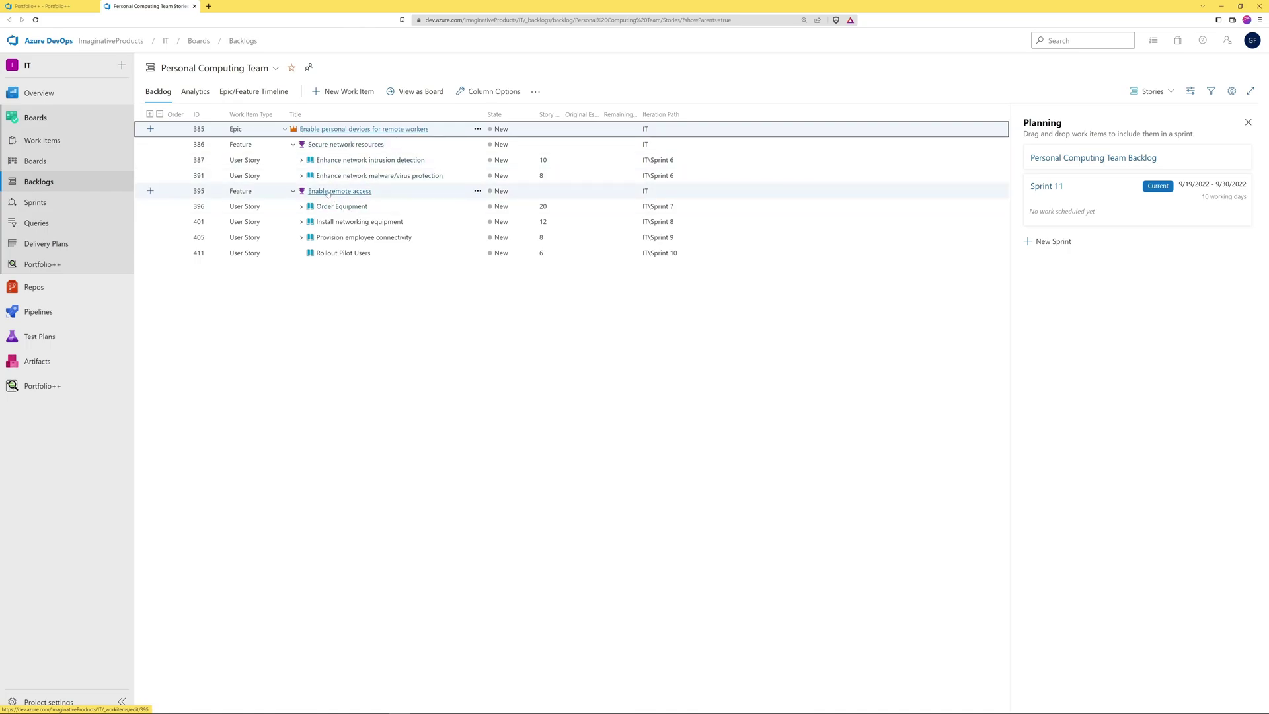
# Step: Show the backlog's Epic/Feature Timeline from Sprint 7 to Sprint 10
pyautogui.click(262, 92)
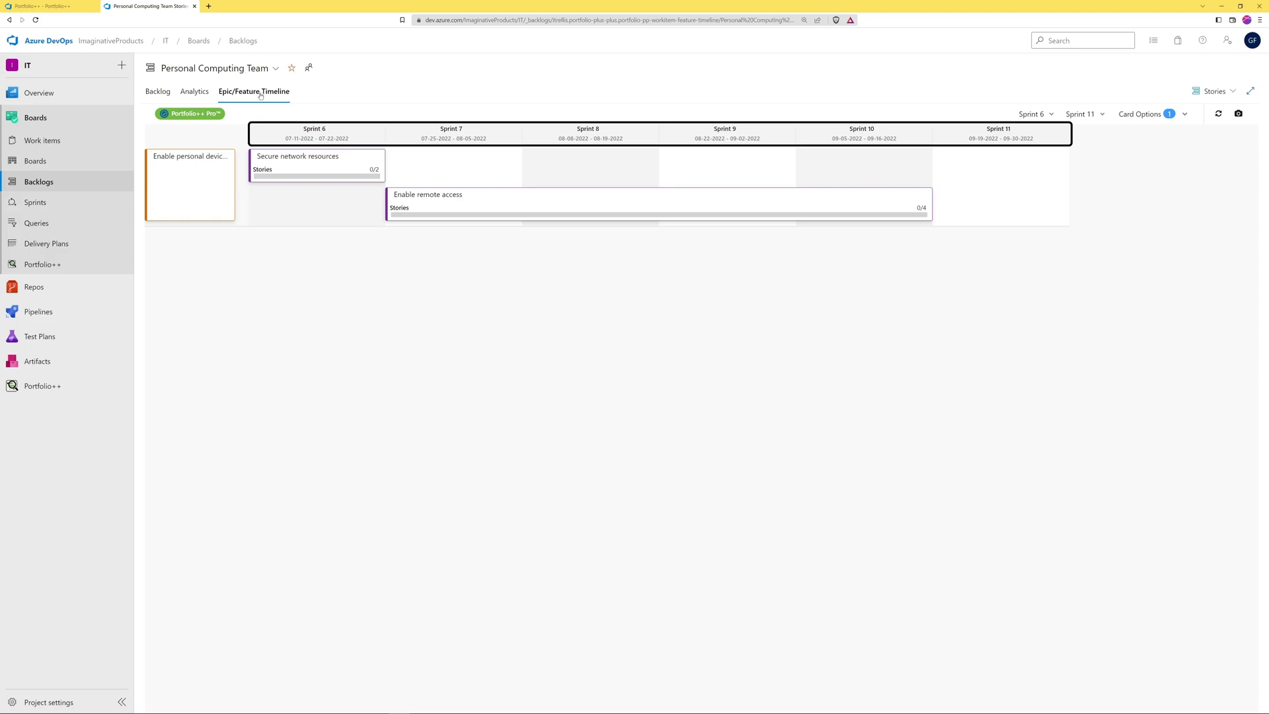
pyautogui.click(1026, 115)
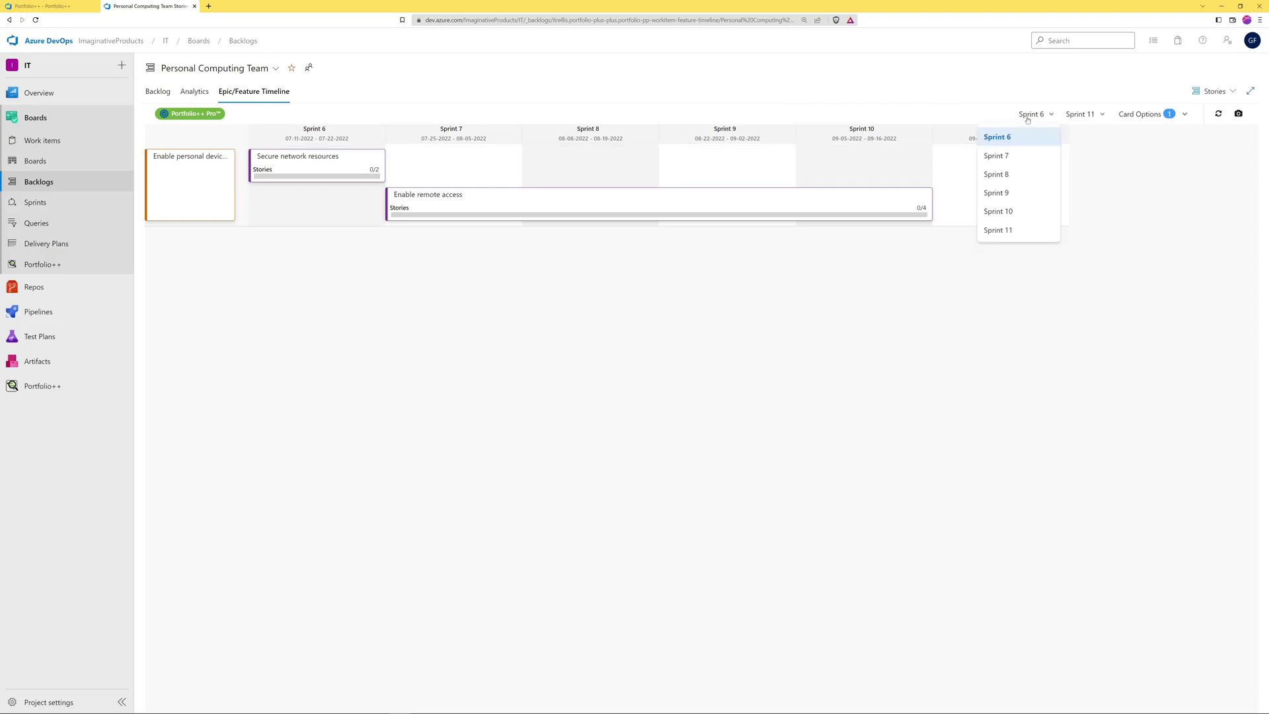
pyautogui.click(1016, 157)
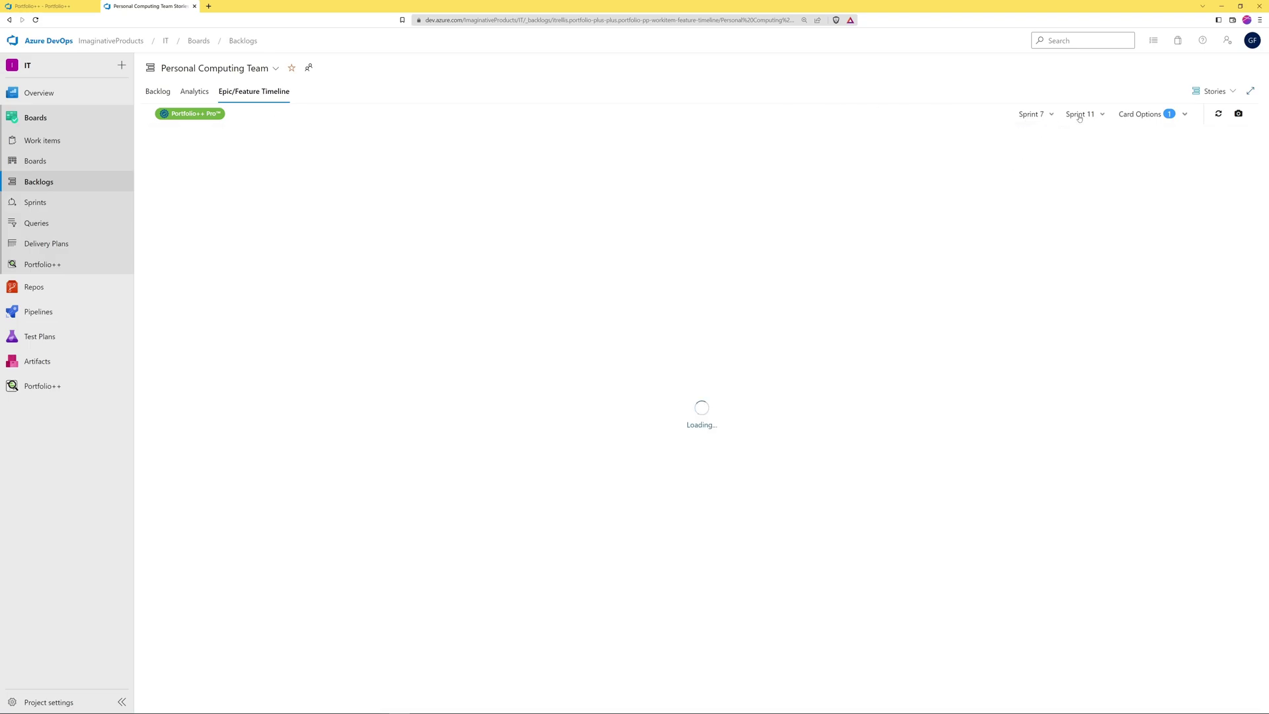
pyautogui.click(1081, 115)
pyautogui.click(1055, 212)
# Step: Add story points and task counts to the feature cards, then close the backlog tab
pyautogui.click(1181, 115)
pyautogui.click(1089, 175)
pyautogui.click(1089, 192)
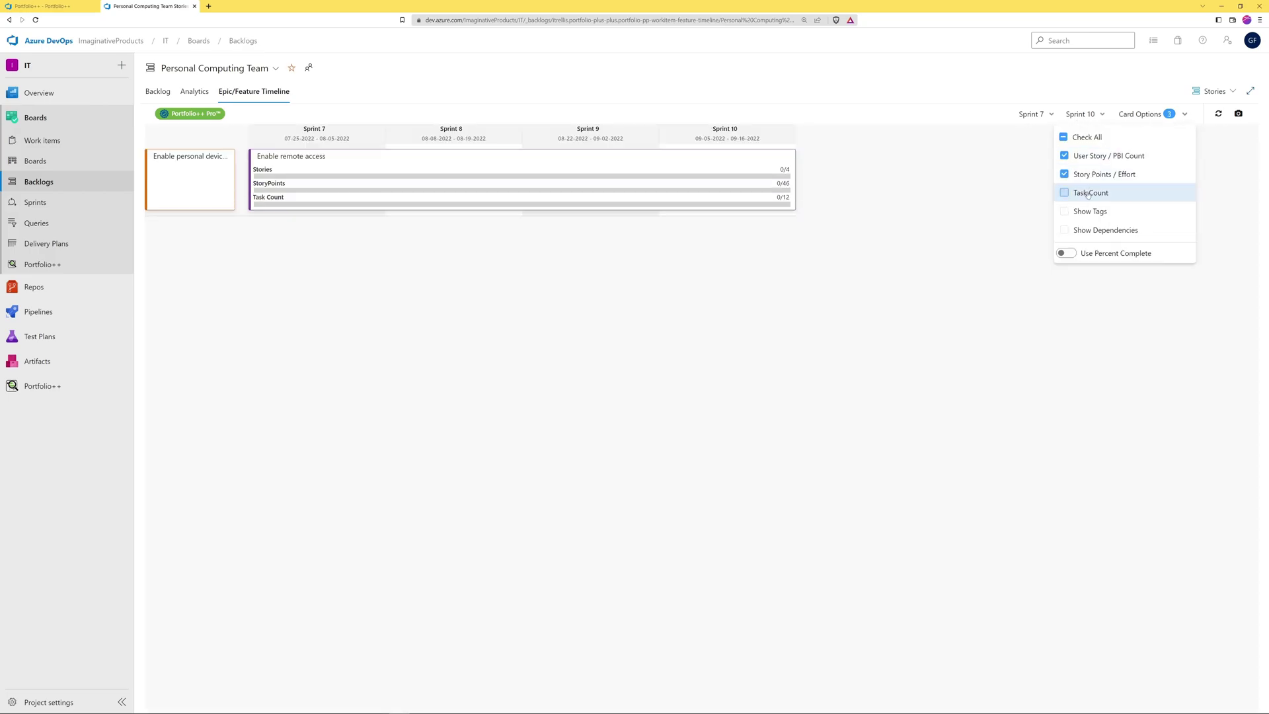
pyautogui.click(194, 8)
pyautogui.click(194, 7)
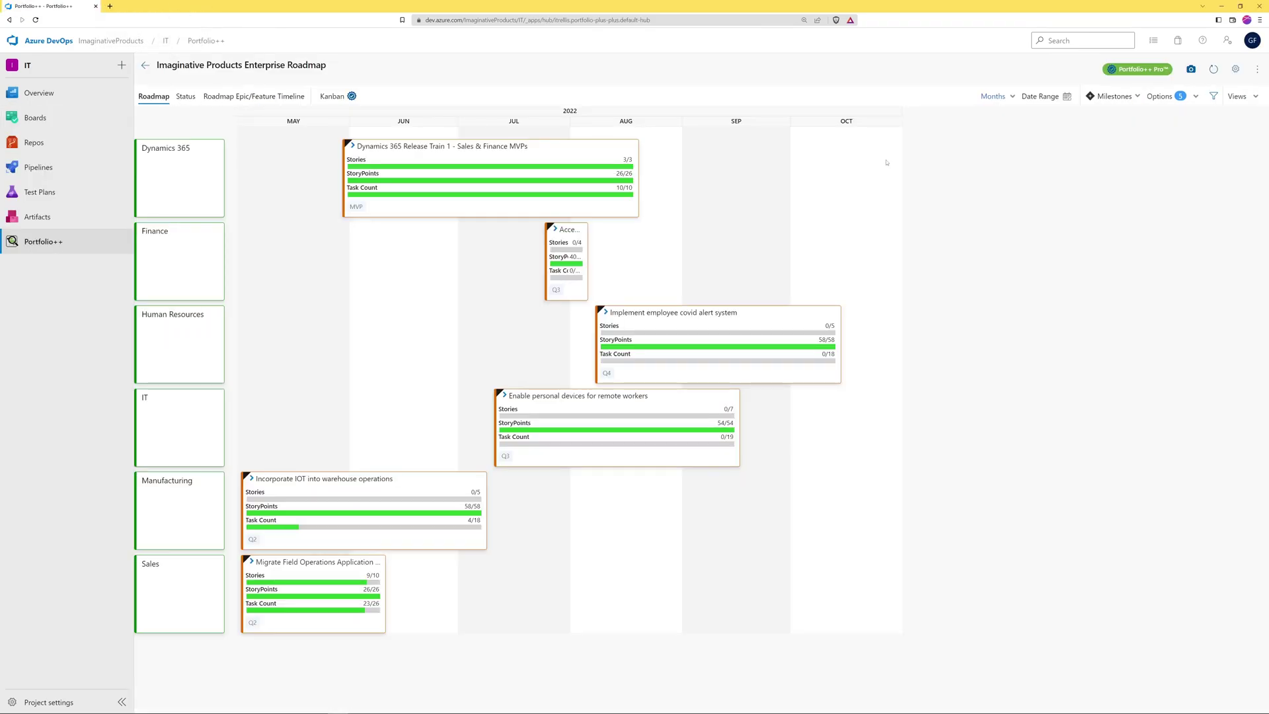
# Step: Browse the roadmap's work item, type, state and tag filter options
pyautogui.click(1214, 97)
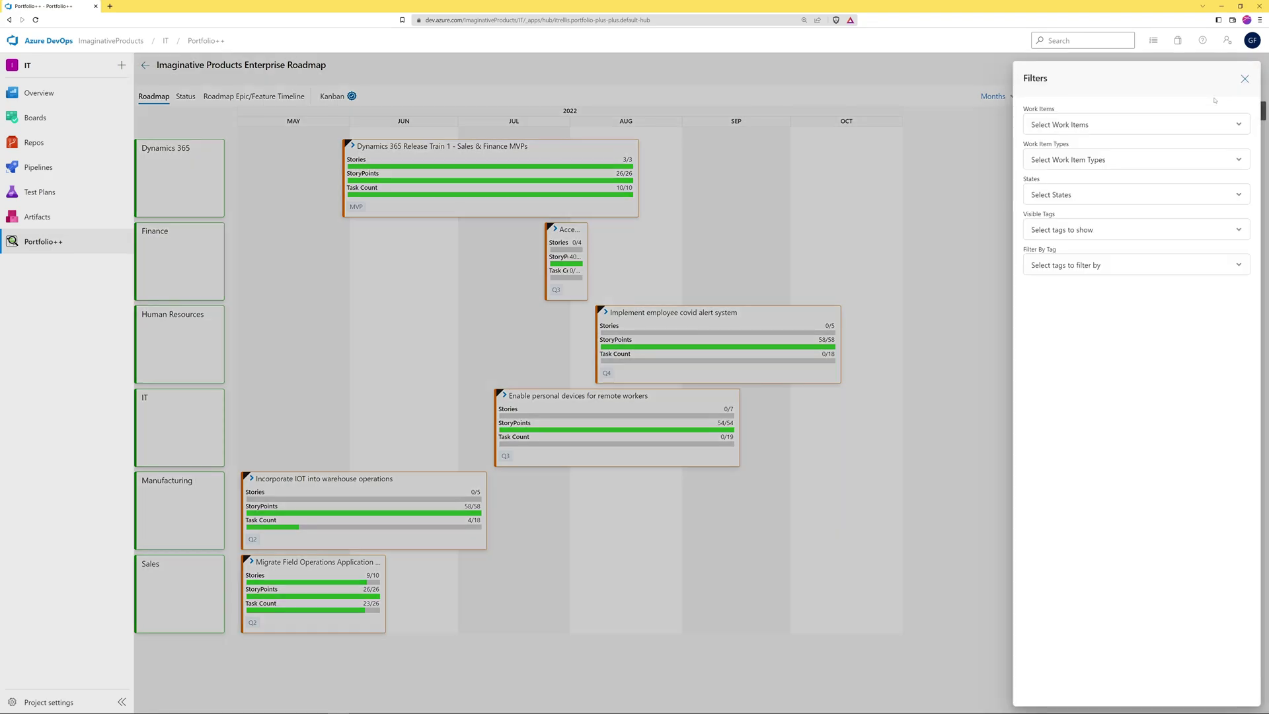
pyautogui.click(1240, 125)
pyautogui.click(1256, 124)
pyautogui.click(1251, 159)
pyautogui.click(1252, 159)
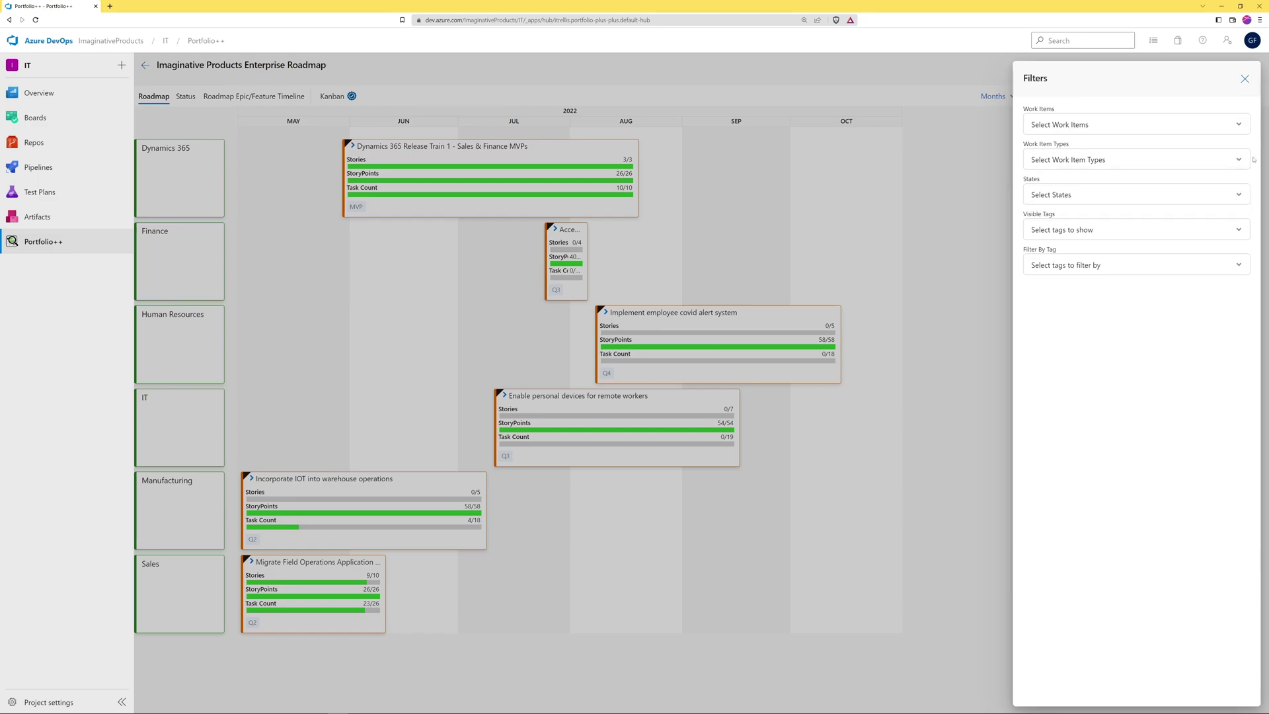
pyautogui.click(1250, 196)
pyautogui.click(1253, 210)
pyautogui.click(1243, 264)
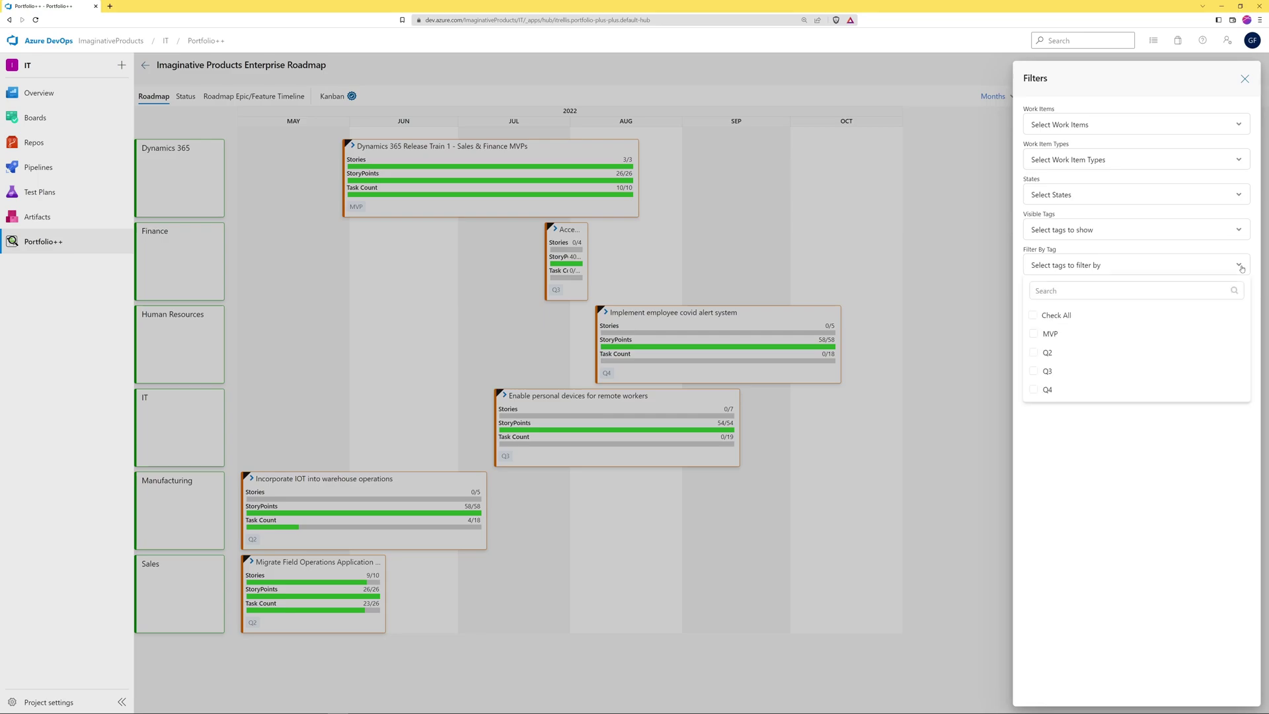
pyautogui.click(1257, 265)
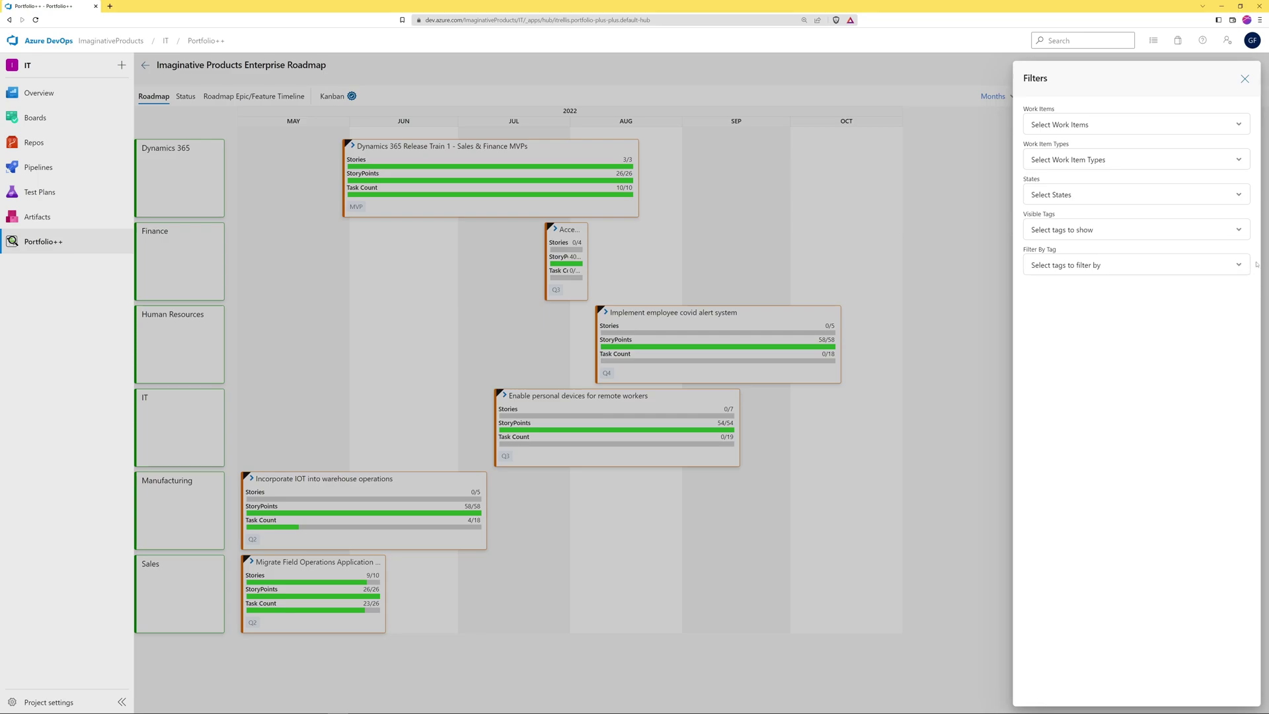
# Step: Limit the tags shown on cards to MVP, then restore all tags
pyautogui.click(1241, 232)
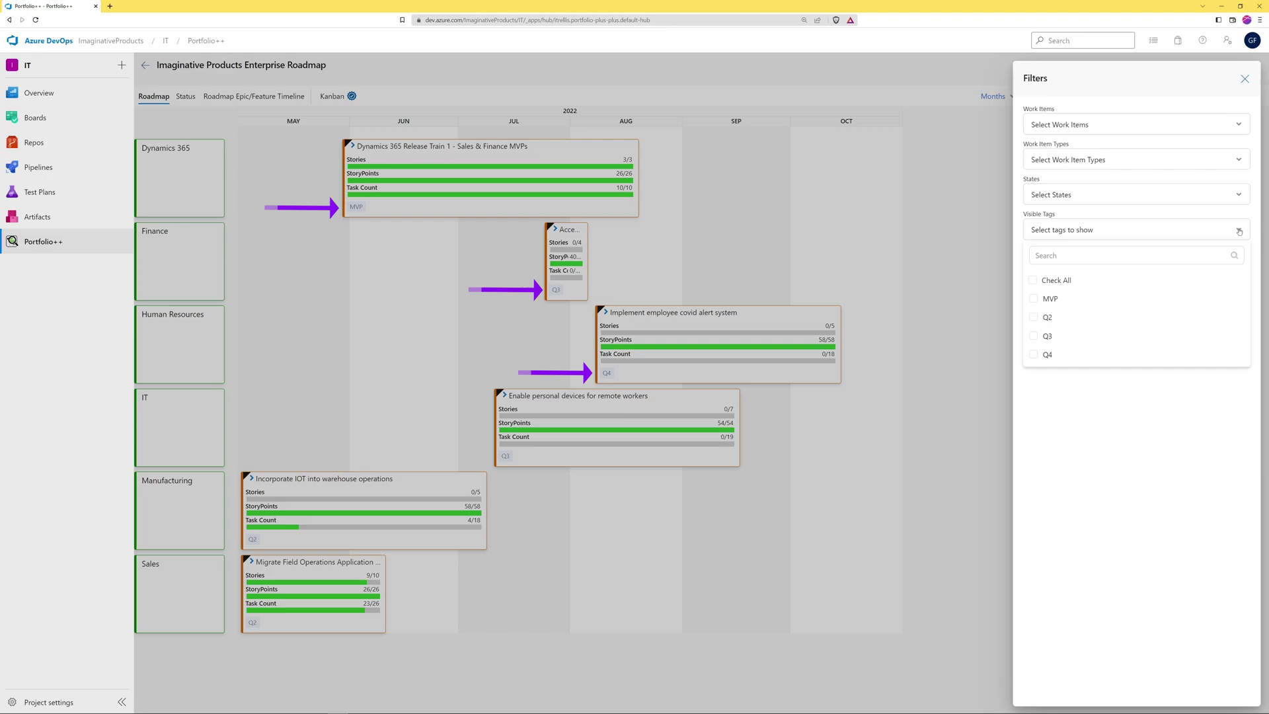
pyautogui.click(1035, 300)
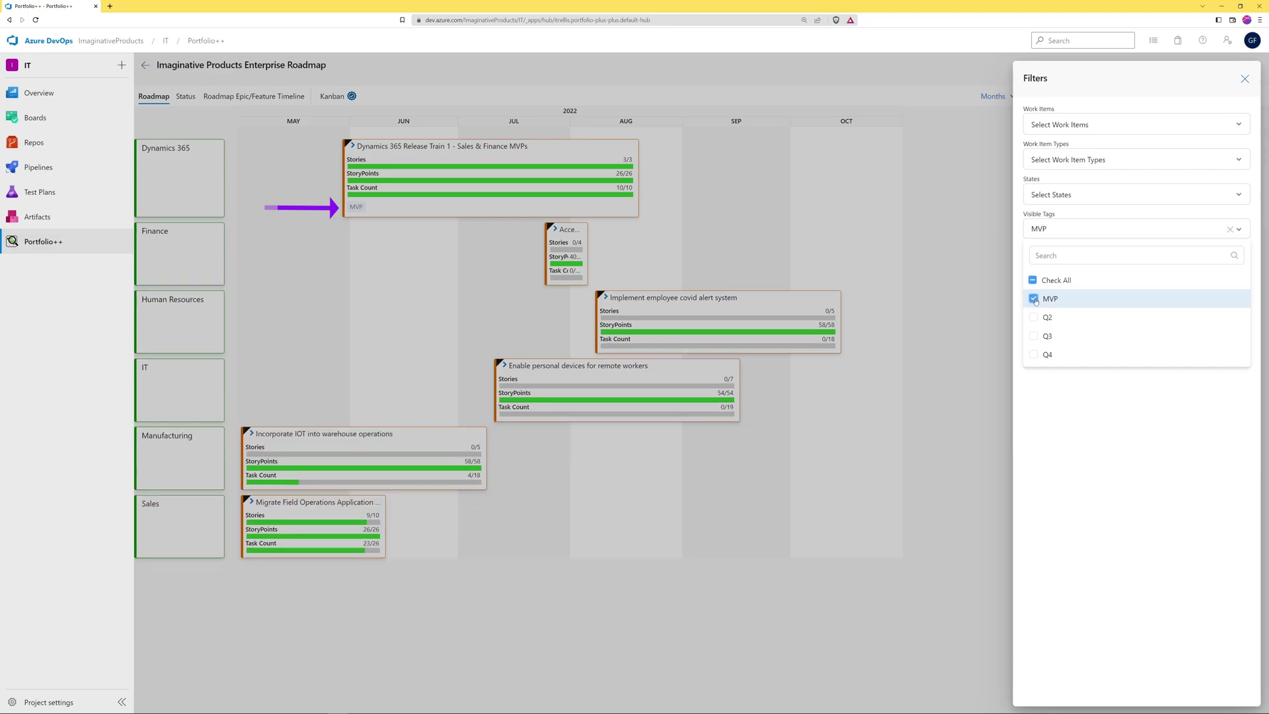
pyautogui.click(1035, 300)
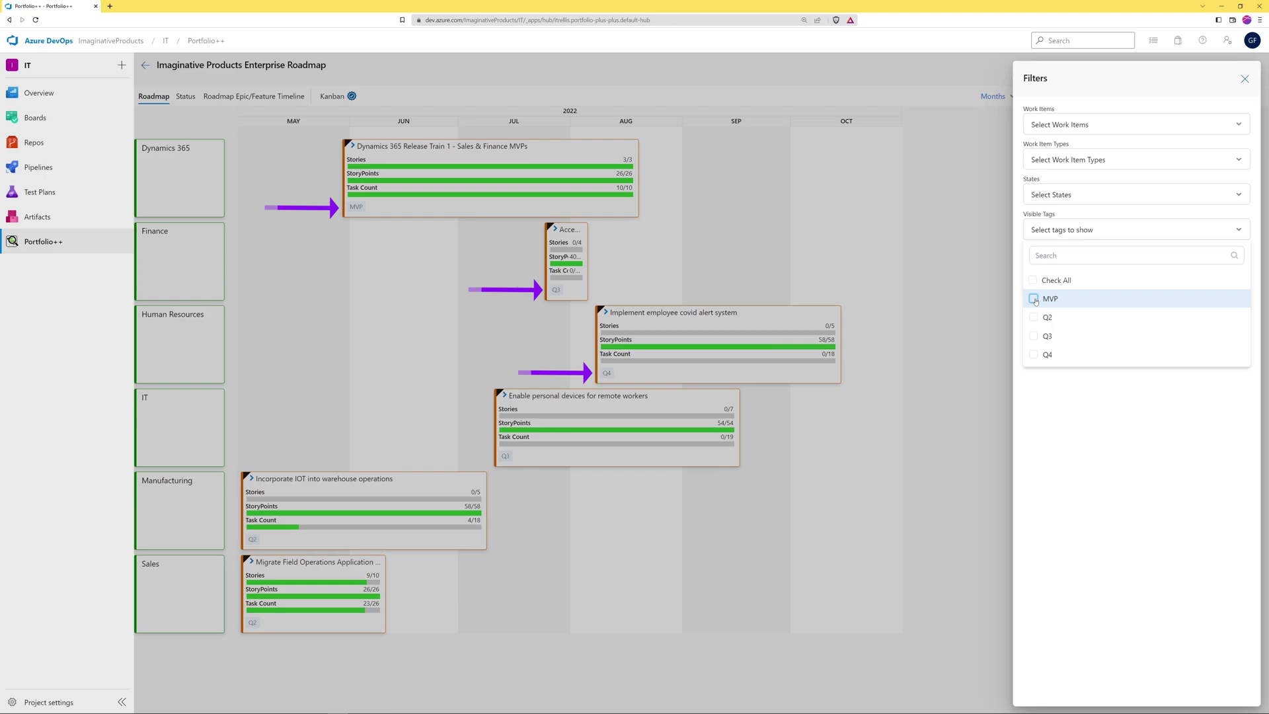
pyautogui.click(1147, 421)
# Step: Filter the roadmap to Manufacturing epic 240 and Sales epic 206, then close the filters
pyautogui.click(1239, 126)
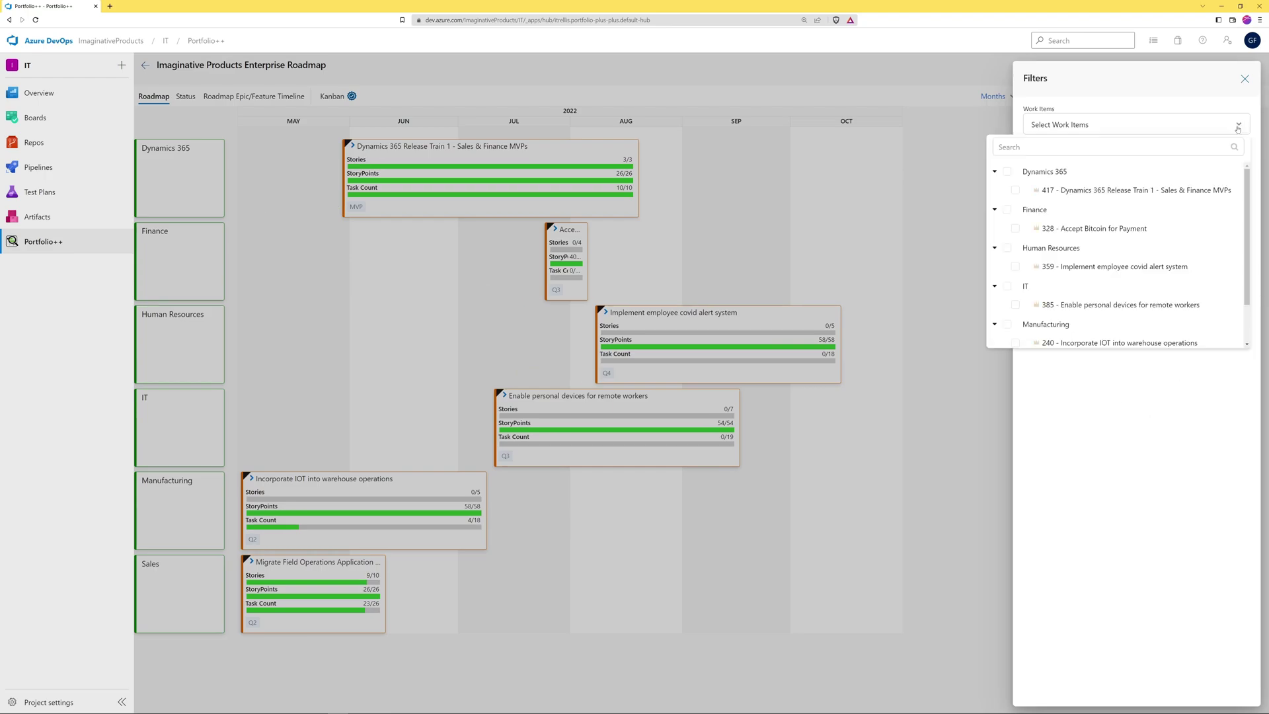
pyautogui.scroll(-1, 1097, 281)
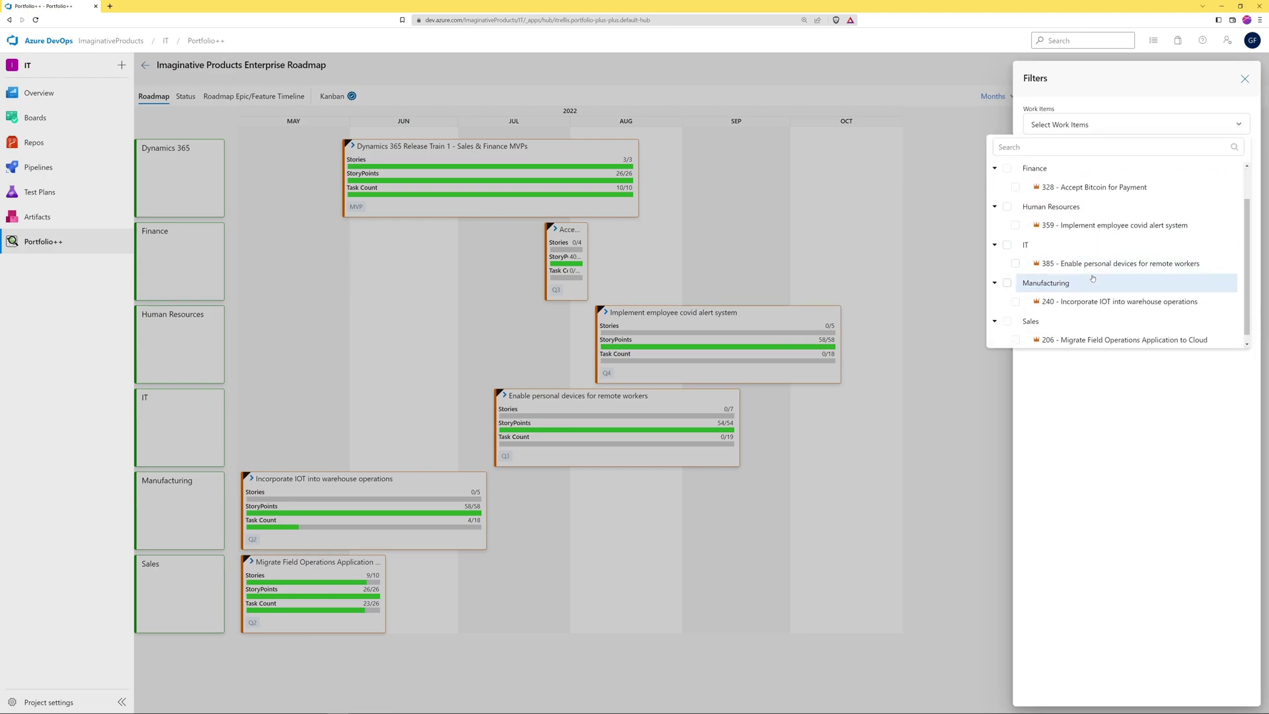
pyautogui.click(1013, 283)
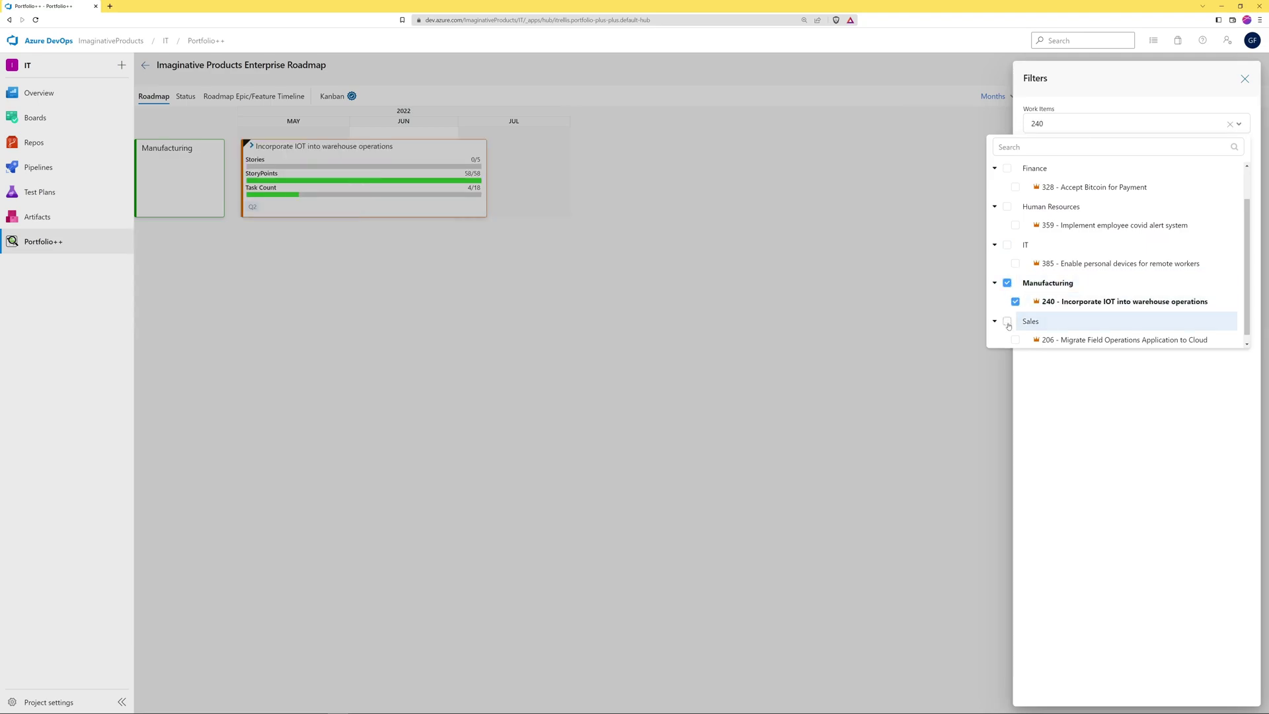
pyautogui.click(1007, 322)
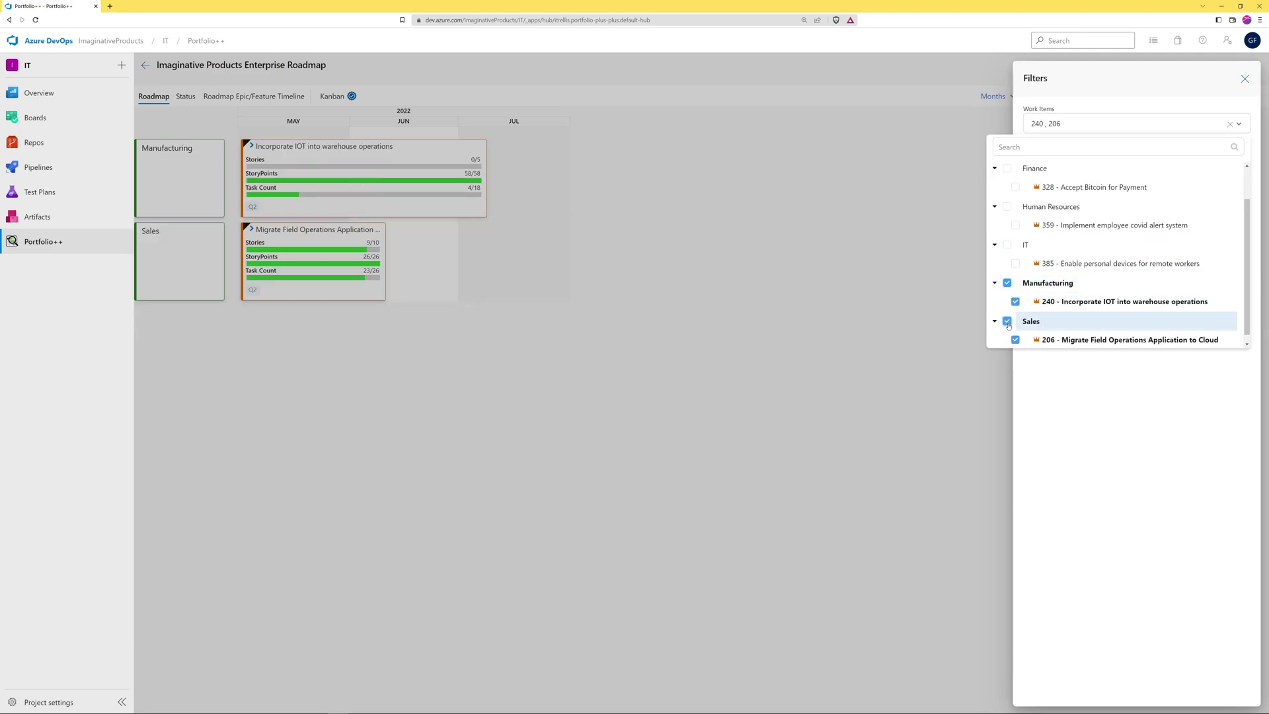
pyautogui.click(974, 117)
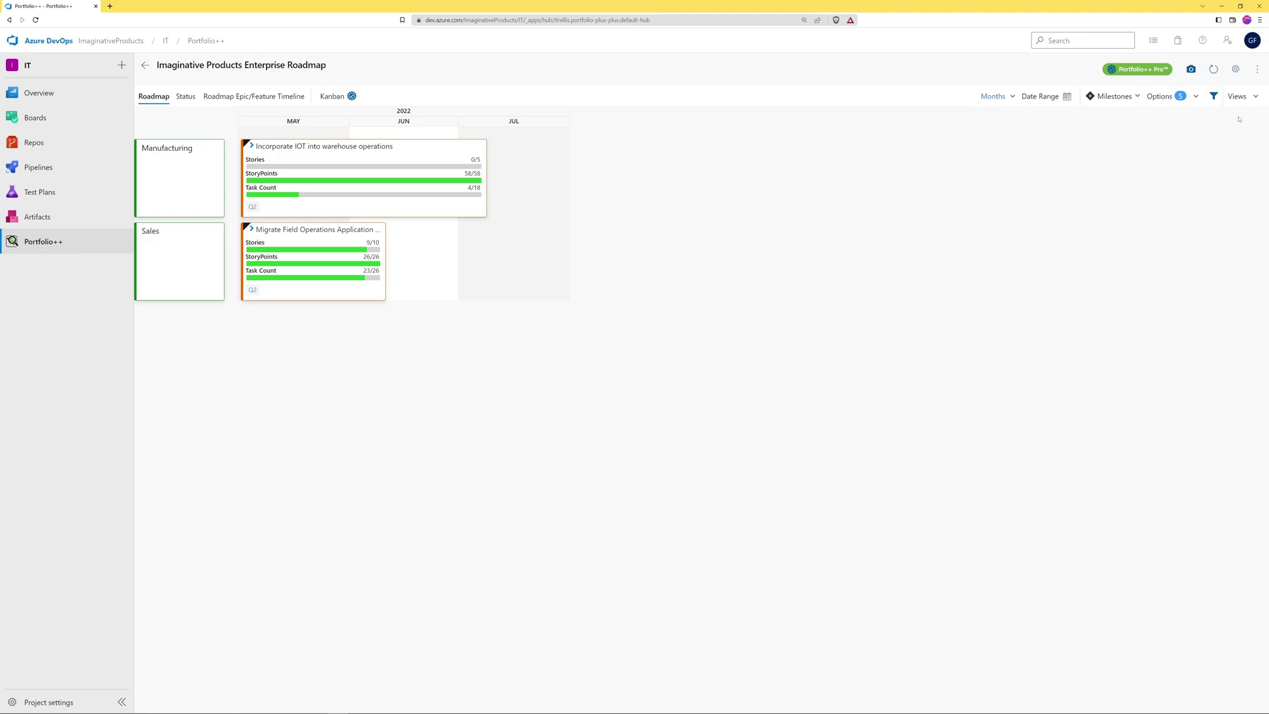
# Step: Save the filtered roadmap as a new view named 'My View'
pyautogui.click(1255, 98)
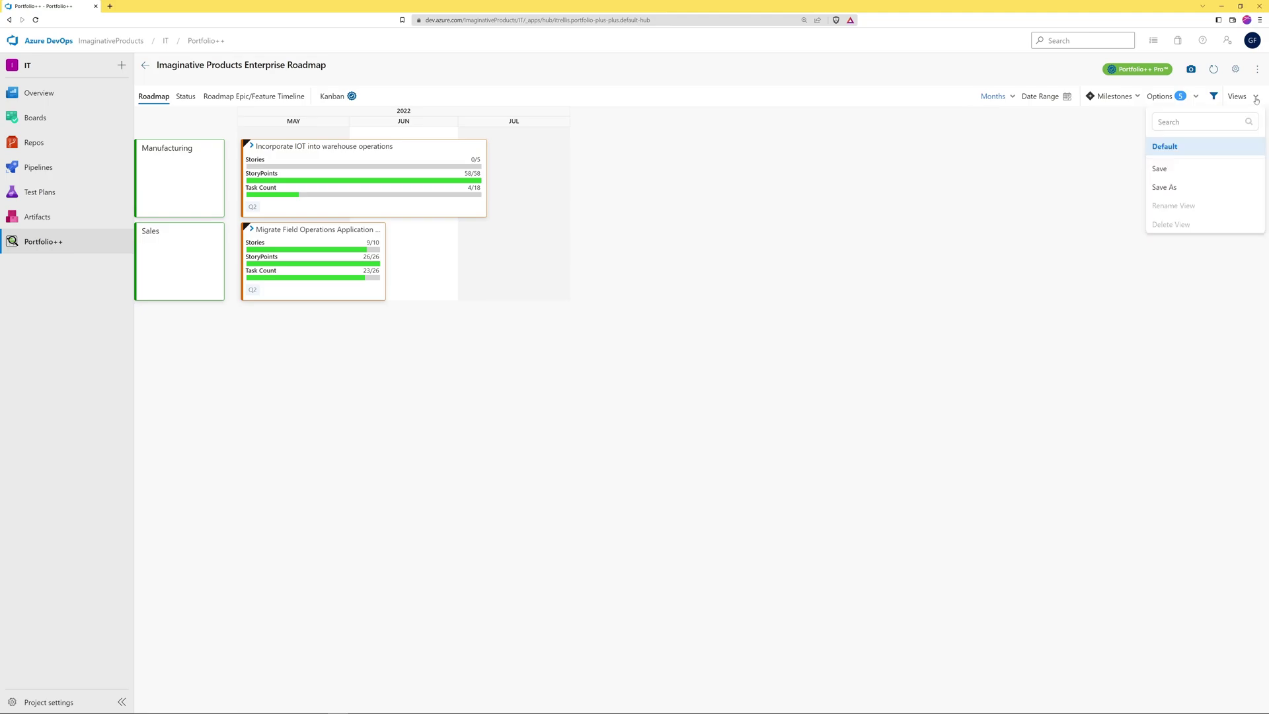
pyautogui.click(1163, 189)
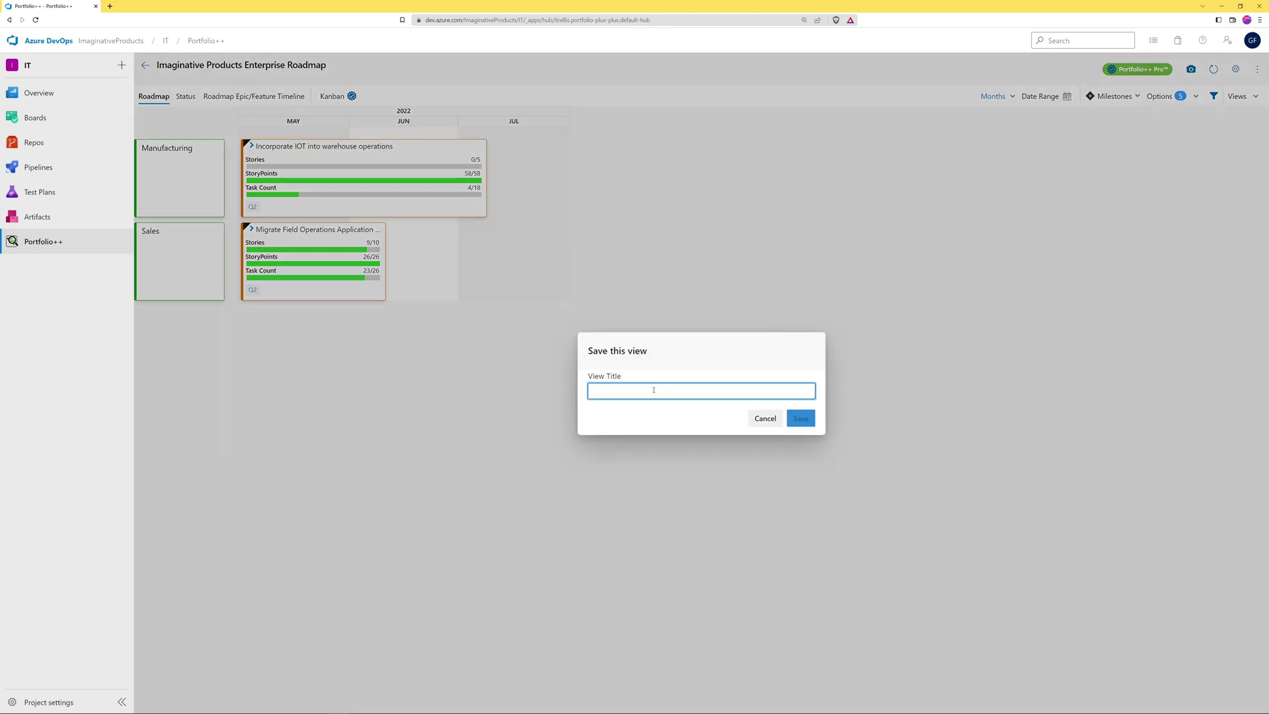
pyautogui.write('My View')
pyautogui.click(801, 419)
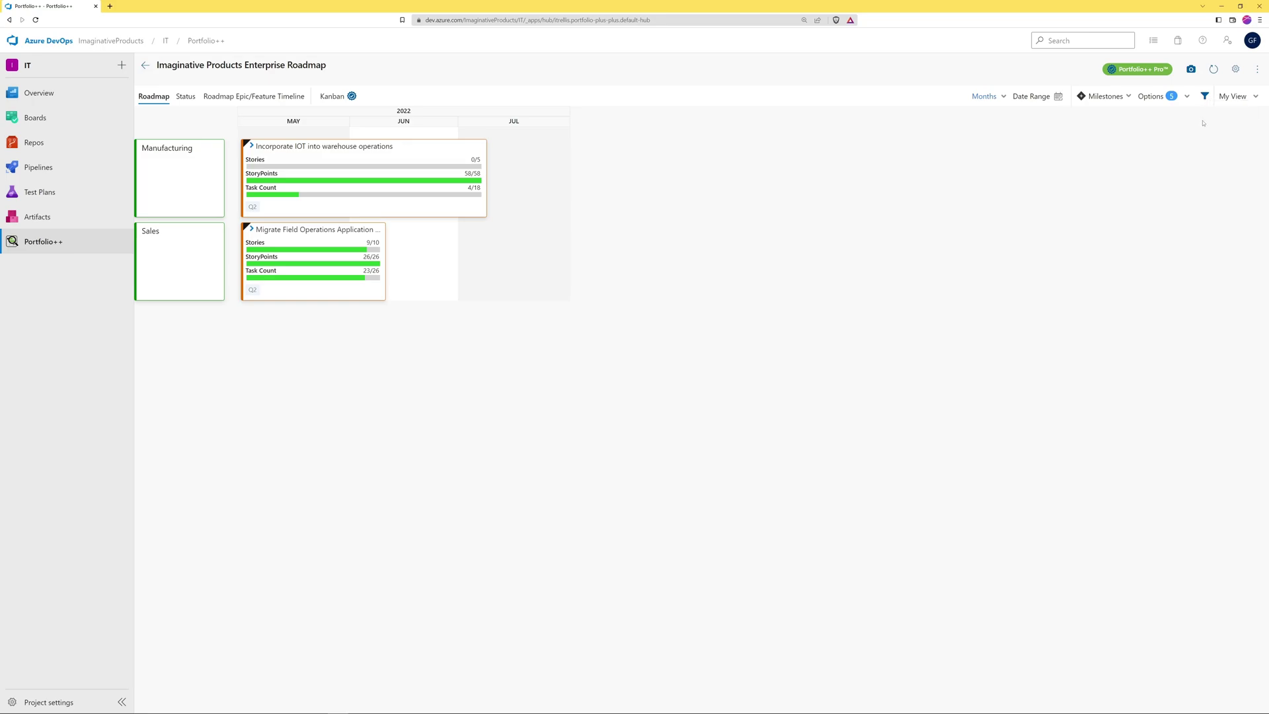
# Step: Hide story points and task counts on the cards and save the change to My View
pyautogui.click(1259, 99)
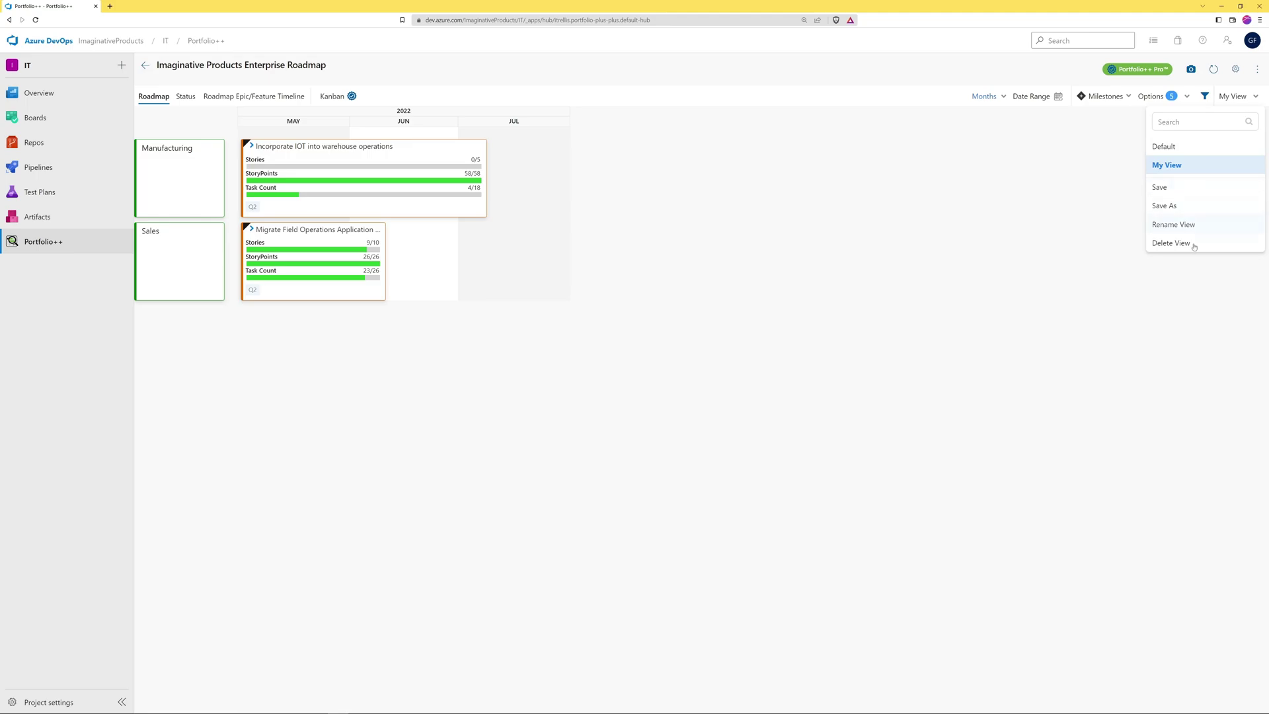
pyautogui.click(1127, 142)
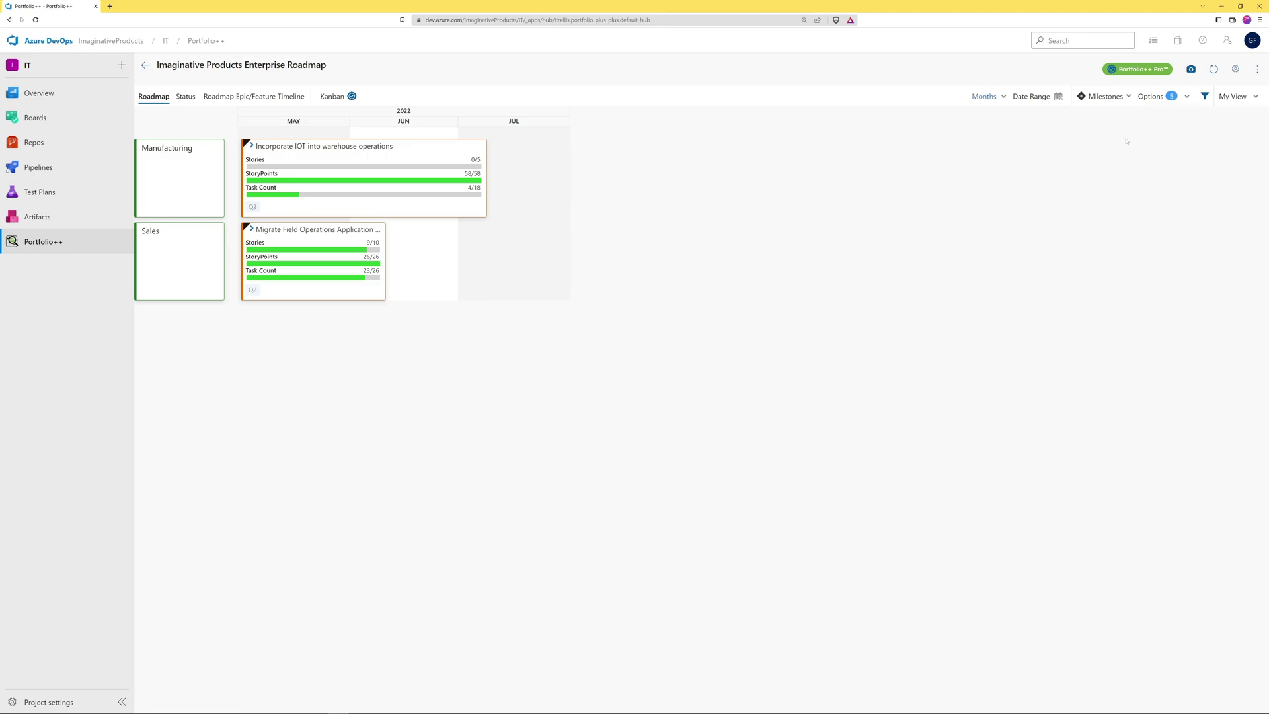
pyautogui.click(1187, 96)
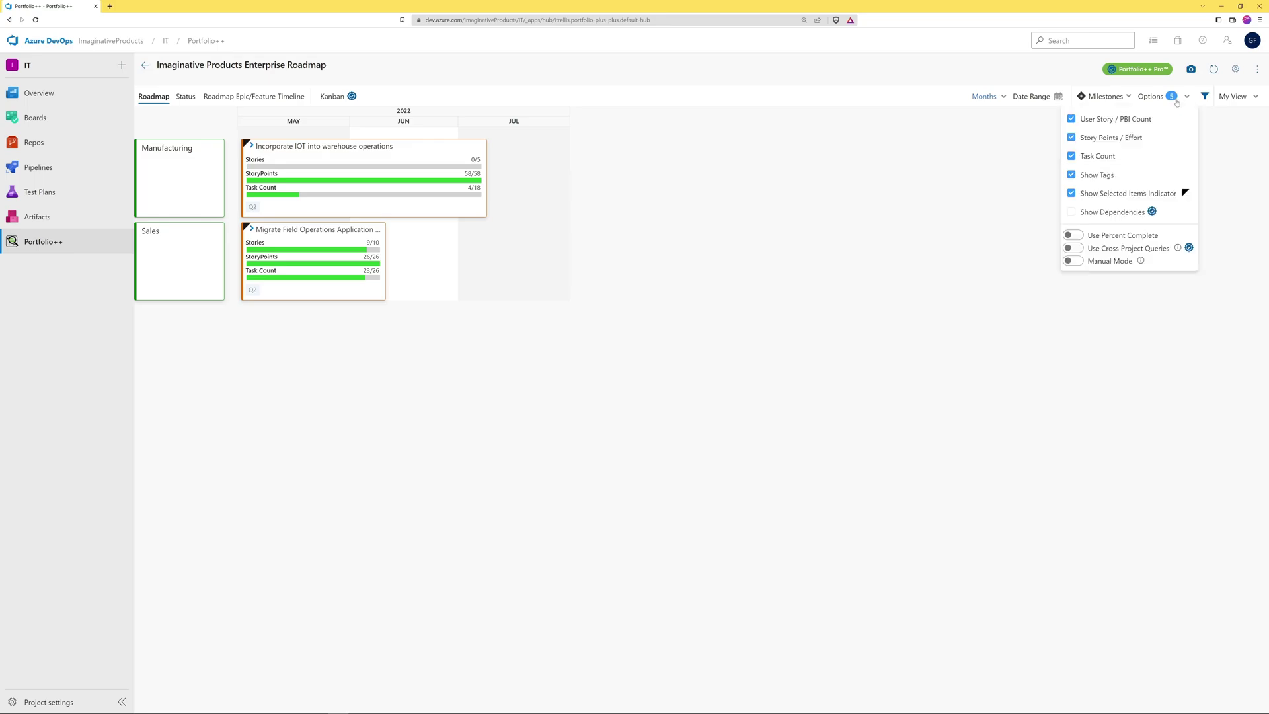
pyautogui.click(1107, 138)
pyautogui.click(1103, 157)
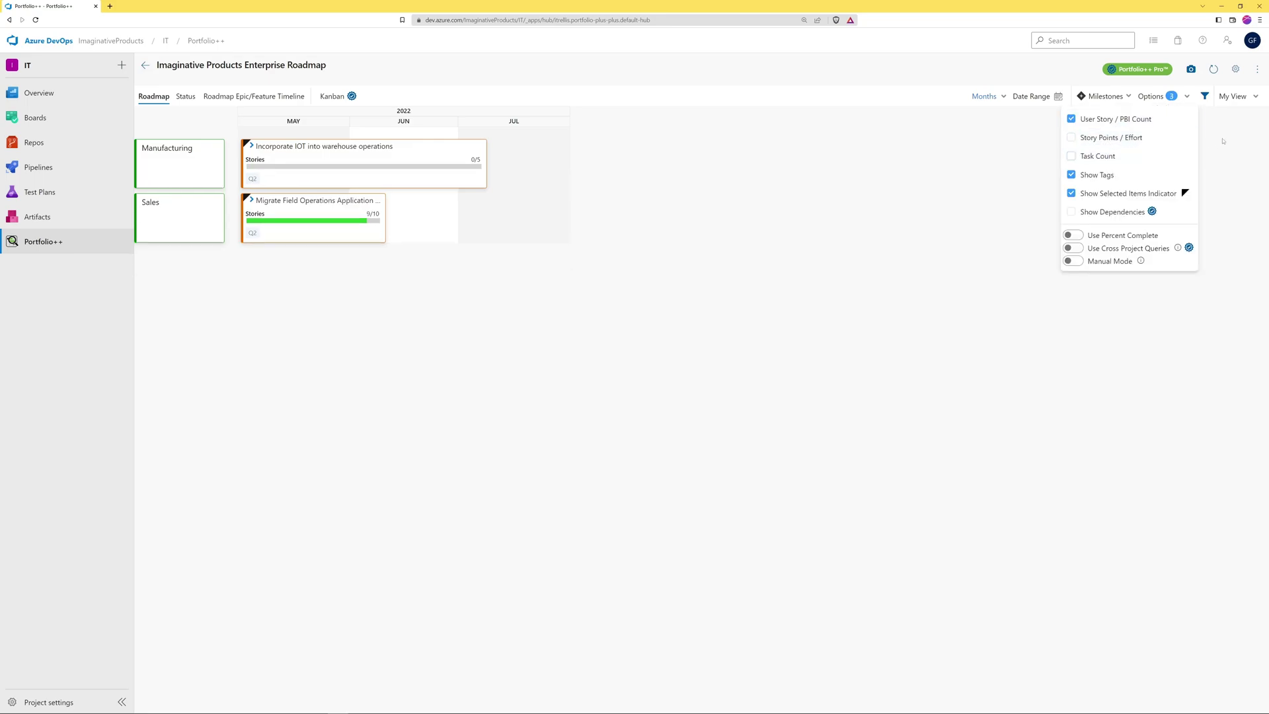
pyautogui.click(1253, 98)
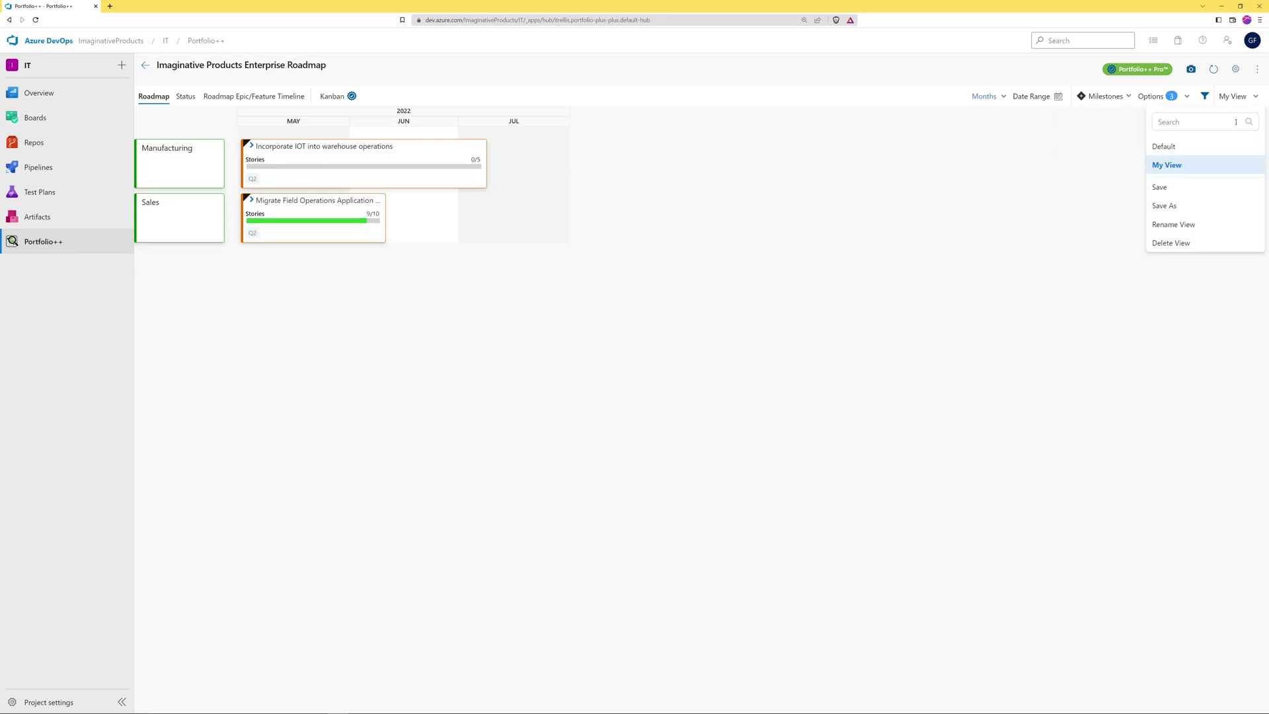
pyautogui.click(1179, 190)
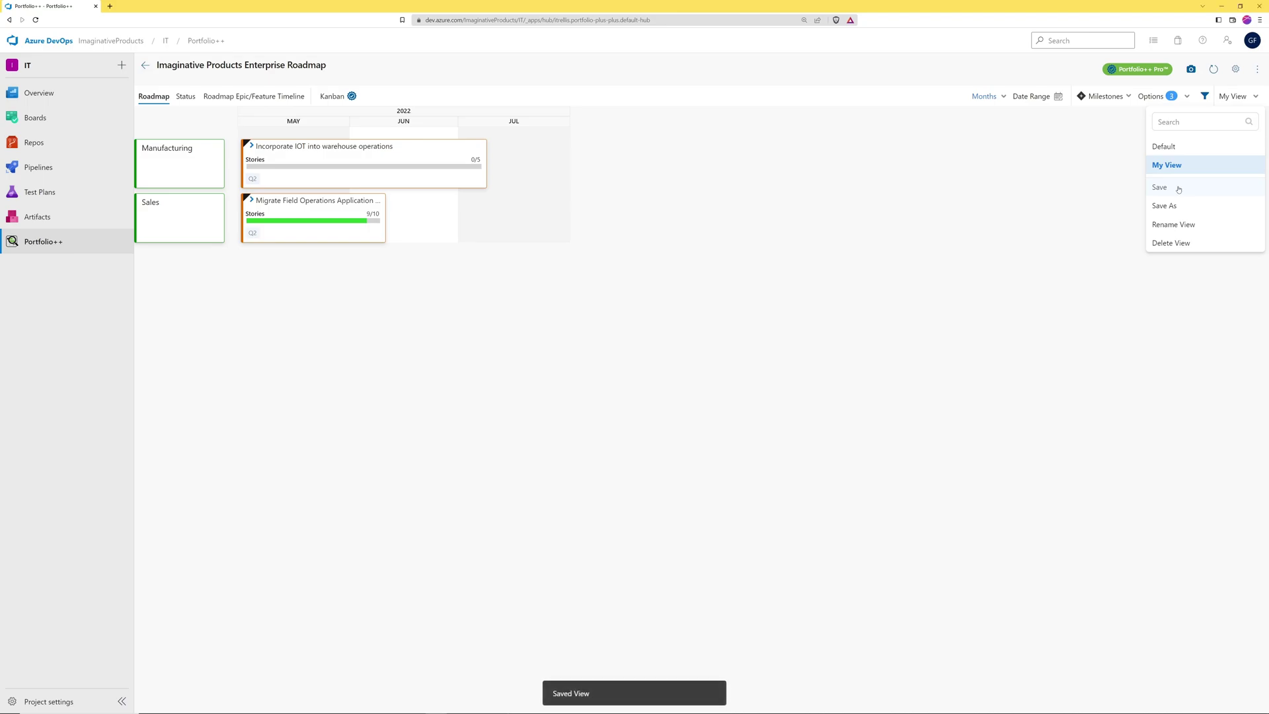
# Step: Switch the roadmap timeline scale from Months to Days
pyautogui.click(1191, 70)
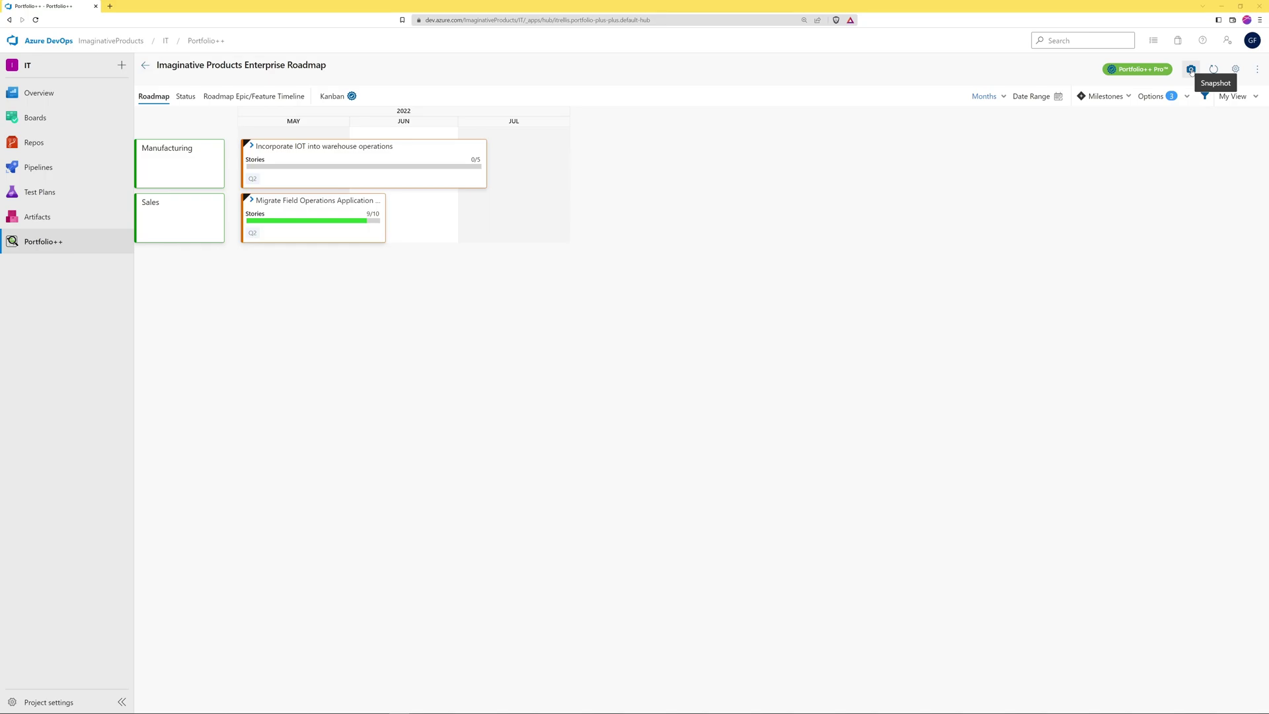
pyautogui.click(1003, 97)
pyautogui.click(989, 175)
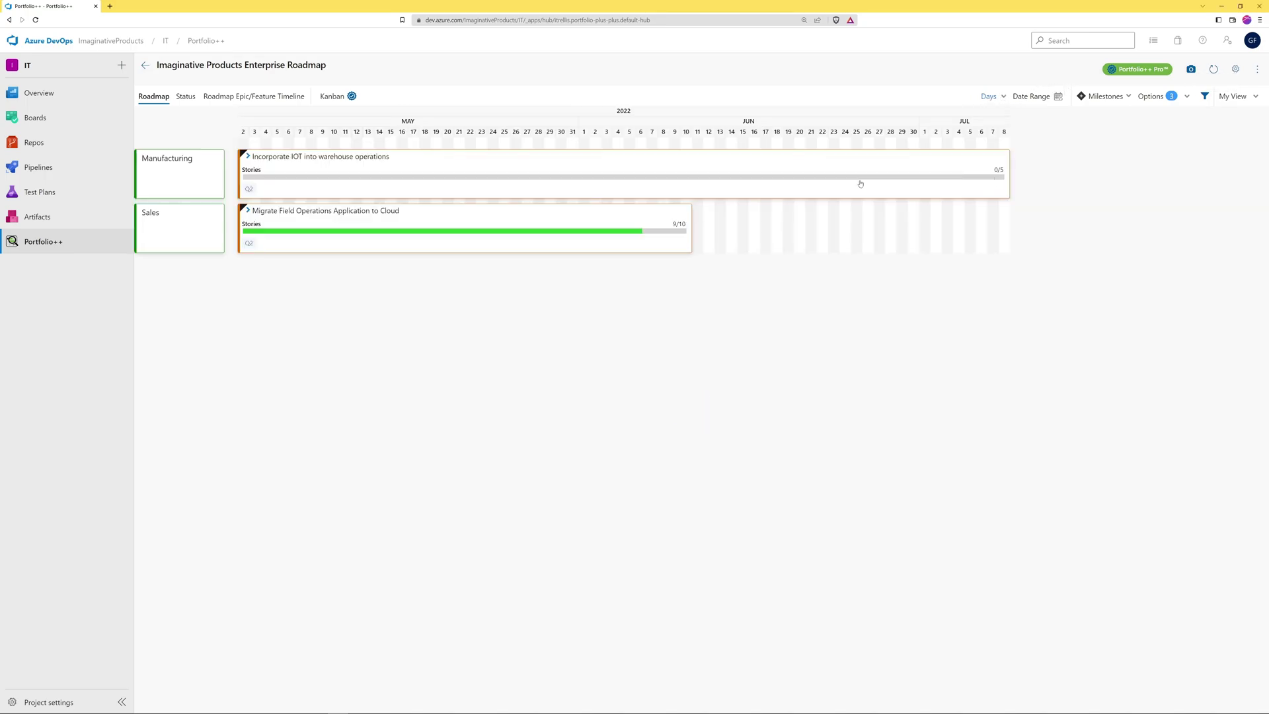
# Step: Expand the Incorporate IOT into warehouse operations epic and take a PNG snapshot
pyautogui.click(249, 157)
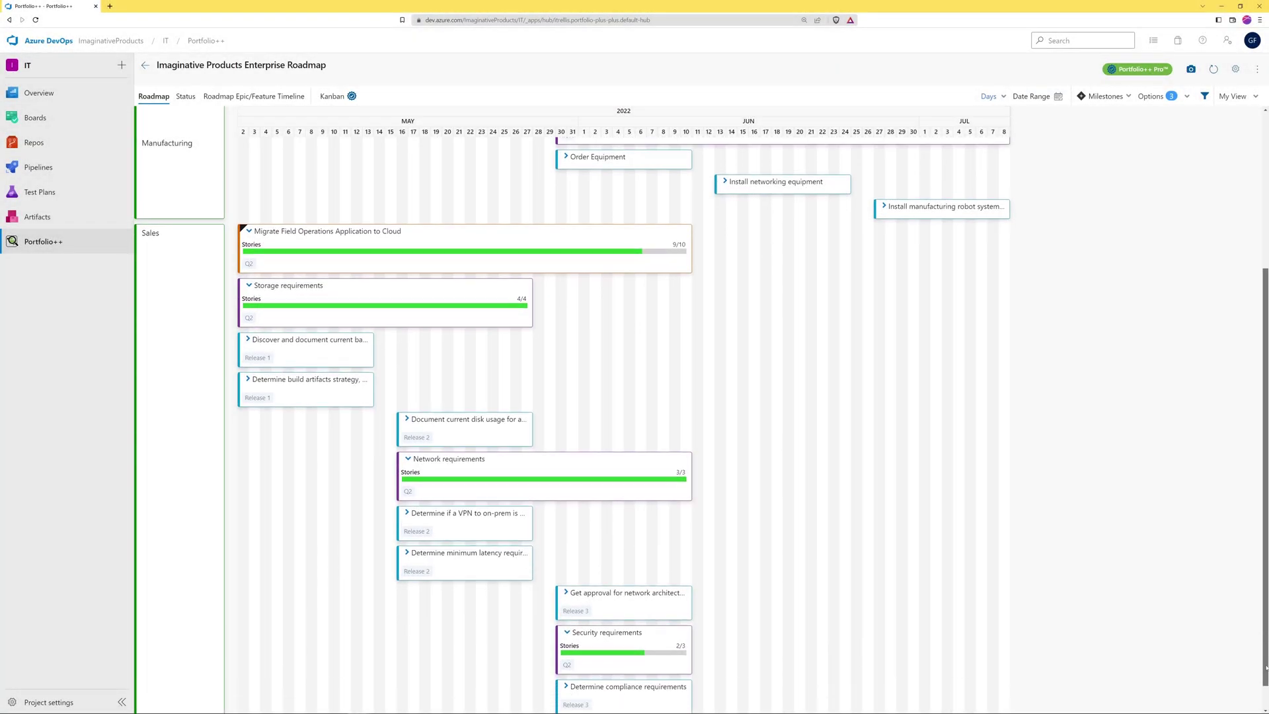
pyautogui.moveTo(1266, 691); pyautogui.dragTo(1266, 503)
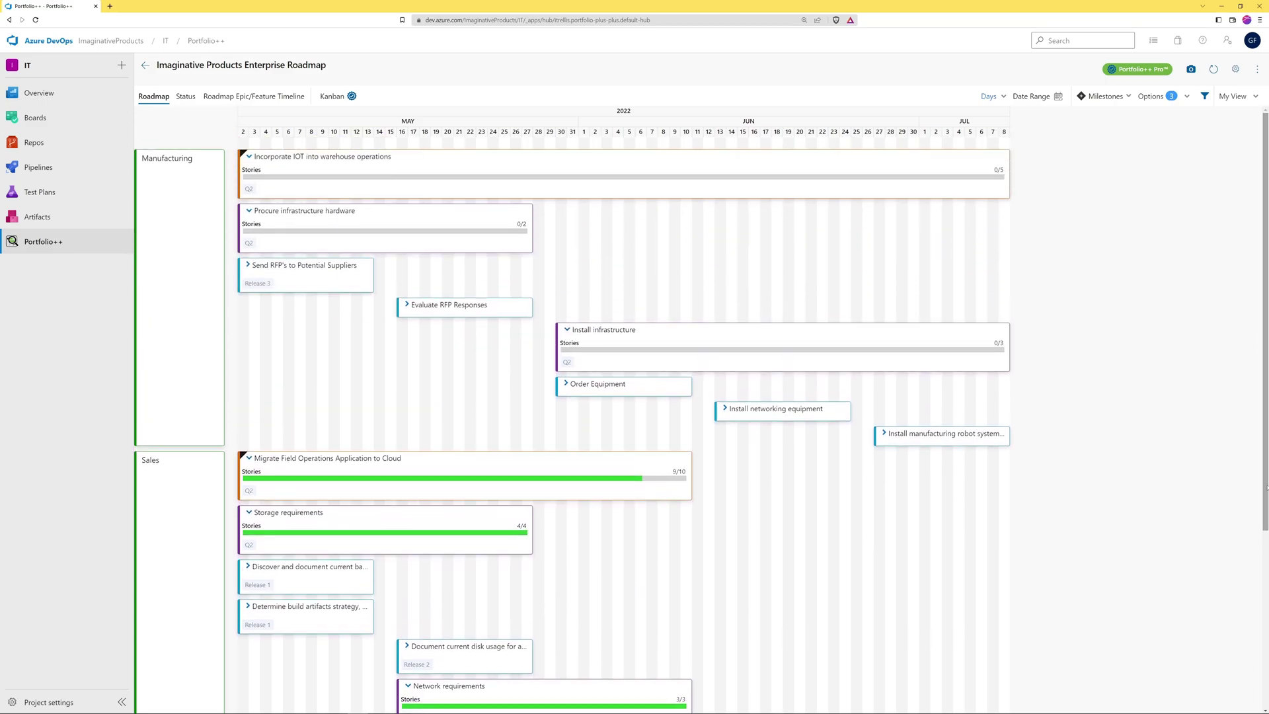
pyautogui.click(1192, 69)
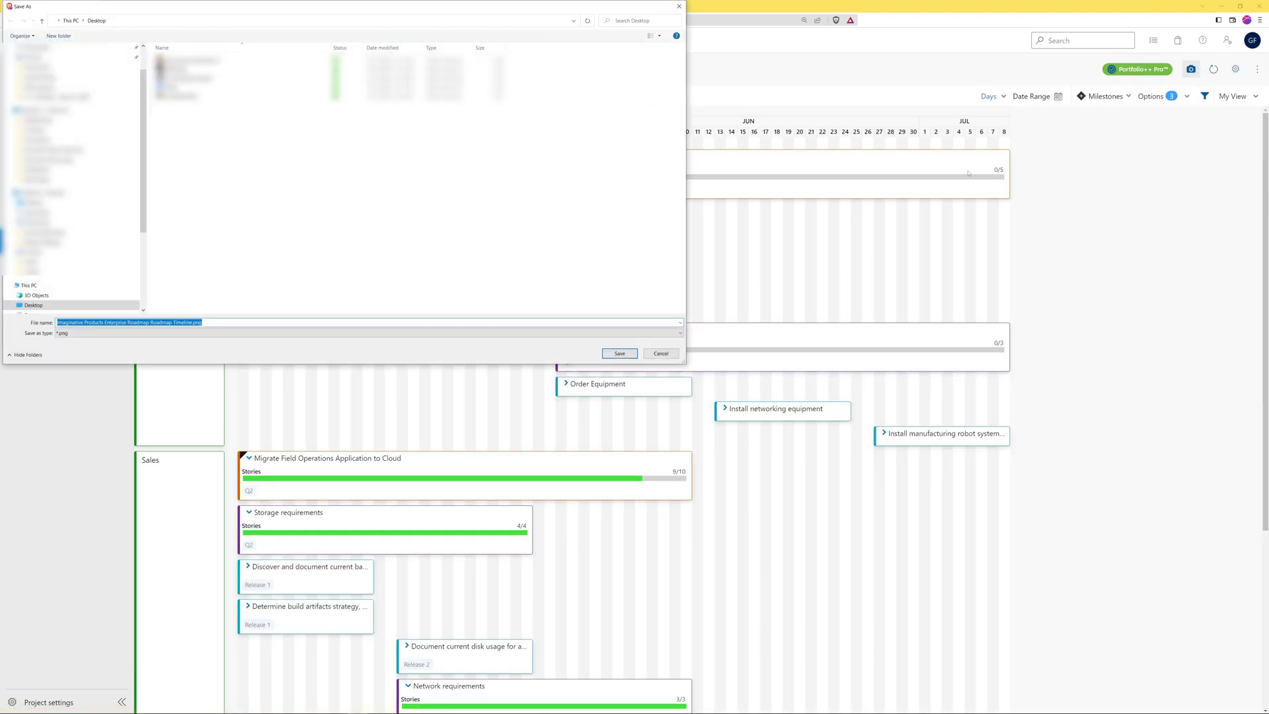
# Step: Save the day-scale roadmap's PNG snapshot from the Save As dialog
pyautogui.click(619, 354)
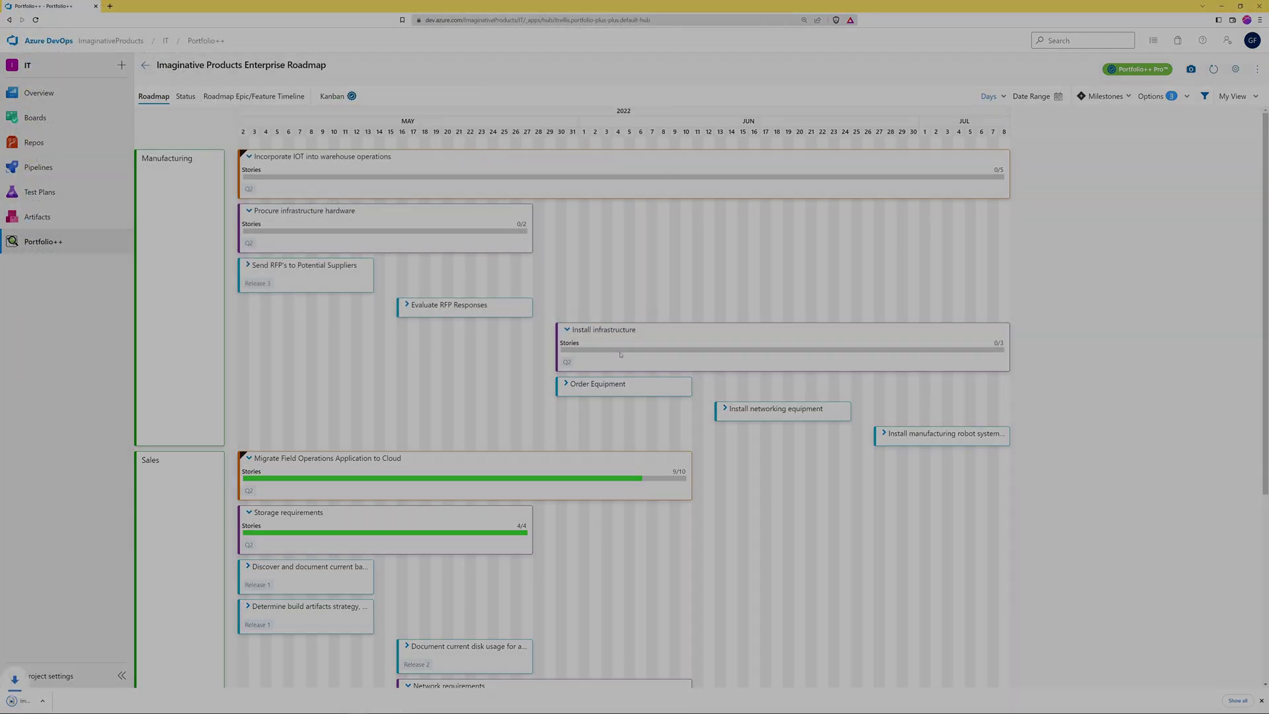